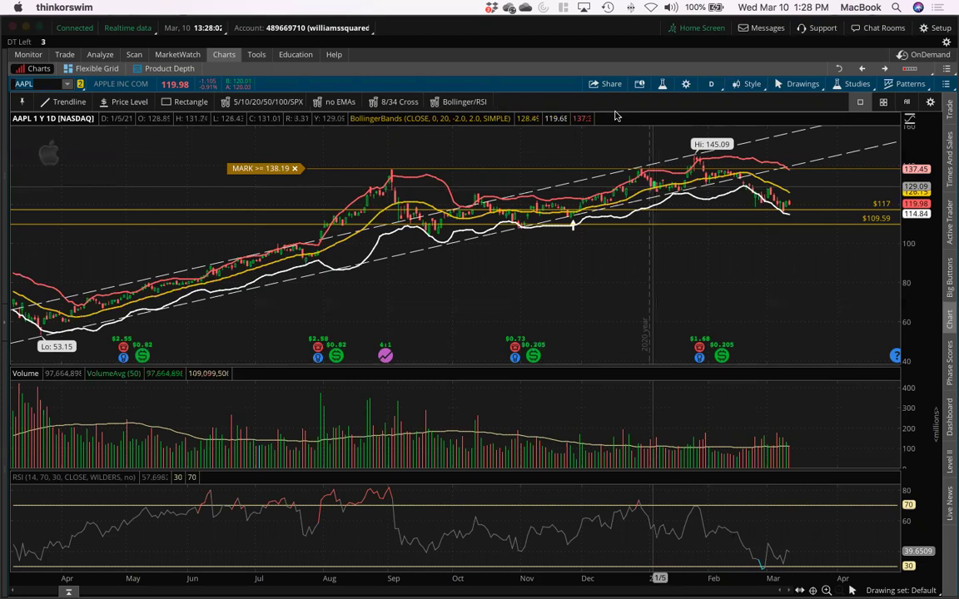
Open thinkBack, expand its Underlying & P/L Graph section to view the AAPL 110 call backtrade, and return to the AAPL chart.
{"action": "left_click", "coordinate": [99, 55]}
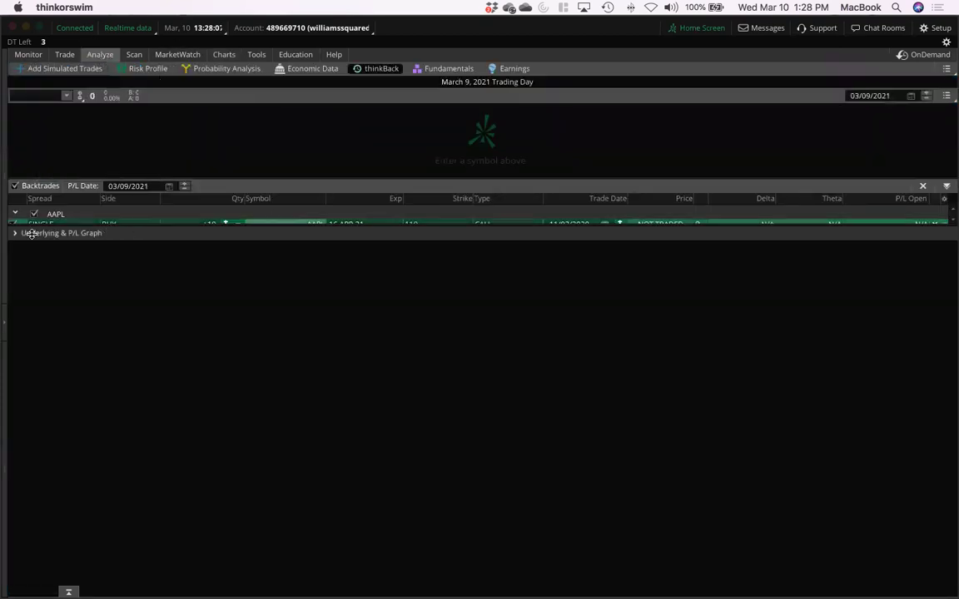
{"action": "left_click", "coordinate": [15, 233]}
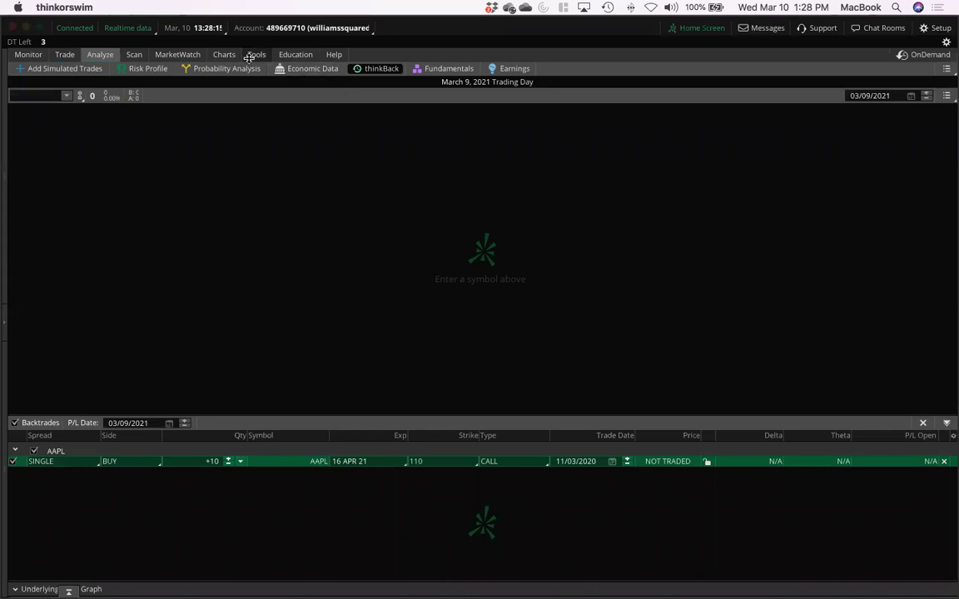
{"action": "mouse_move", "coordinate": [224, 54]}
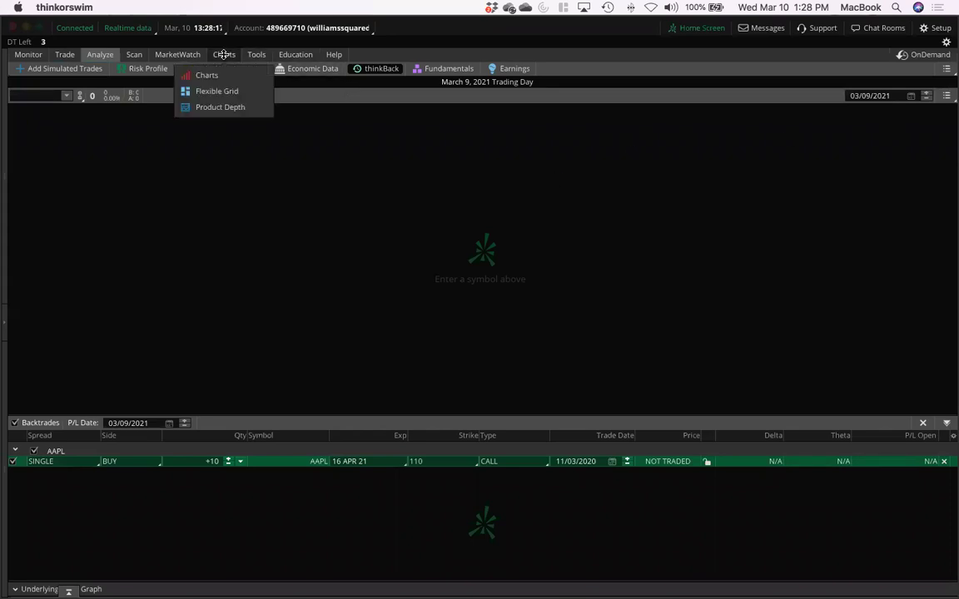
{"action": "left_click", "coordinate": [223, 54]}
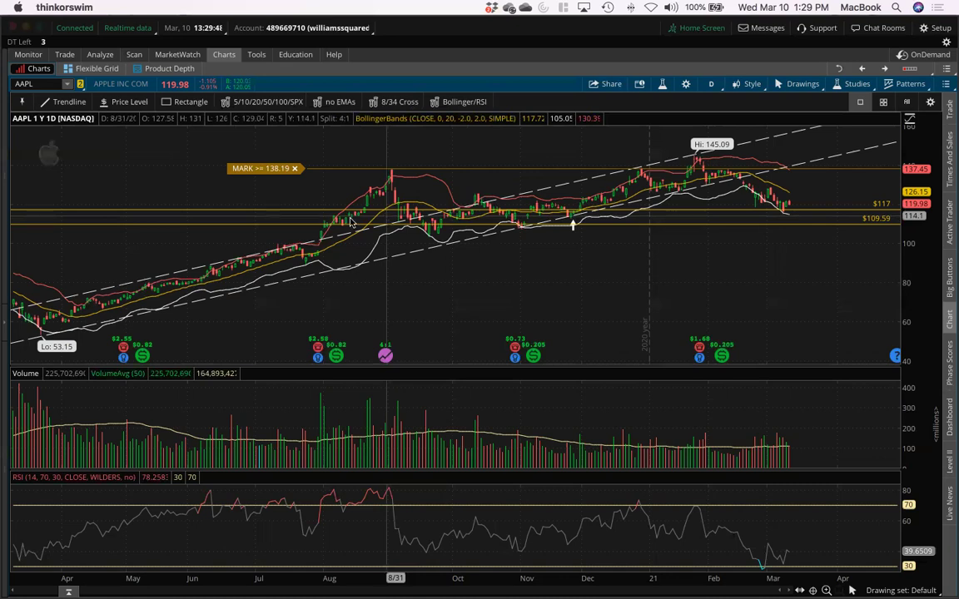
Zoom the AAPL chart to August through January and create a price alert for MARK at or below 115.05.
{"action": "left_click_drag", "start_coordinate": [305, 203], "coordinate": [703, 202]}
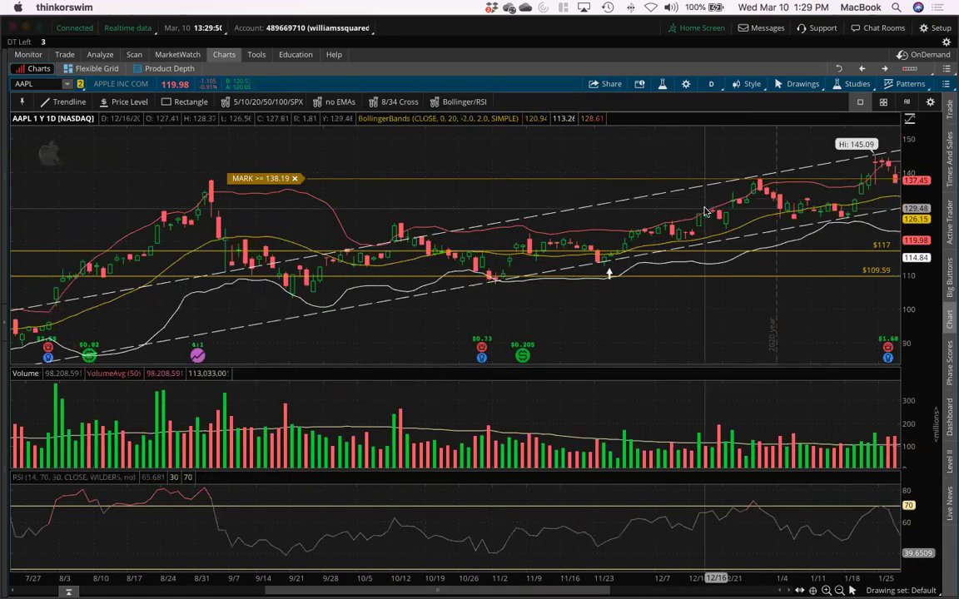
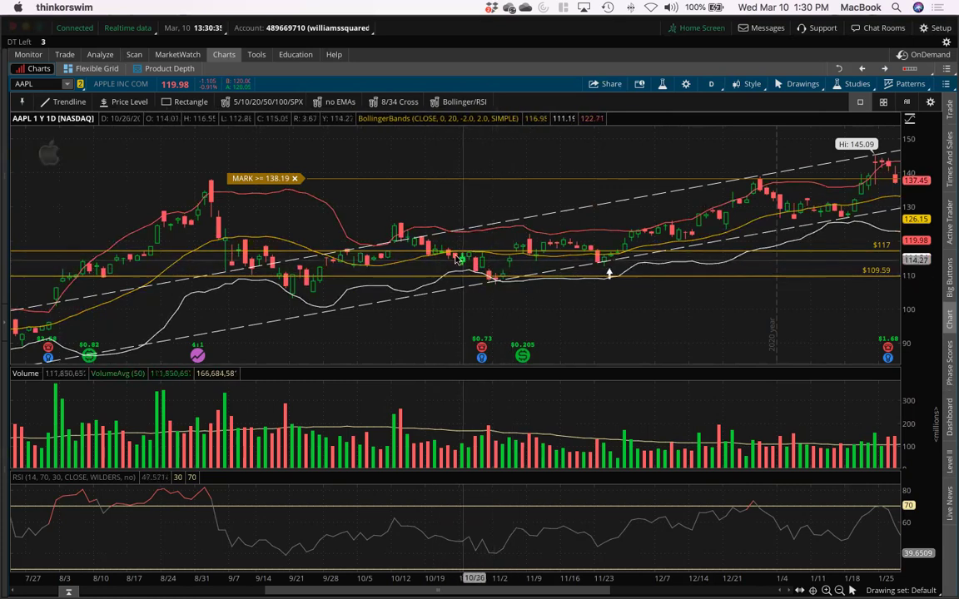
{"action": "right_click", "coordinate": [426, 261]}
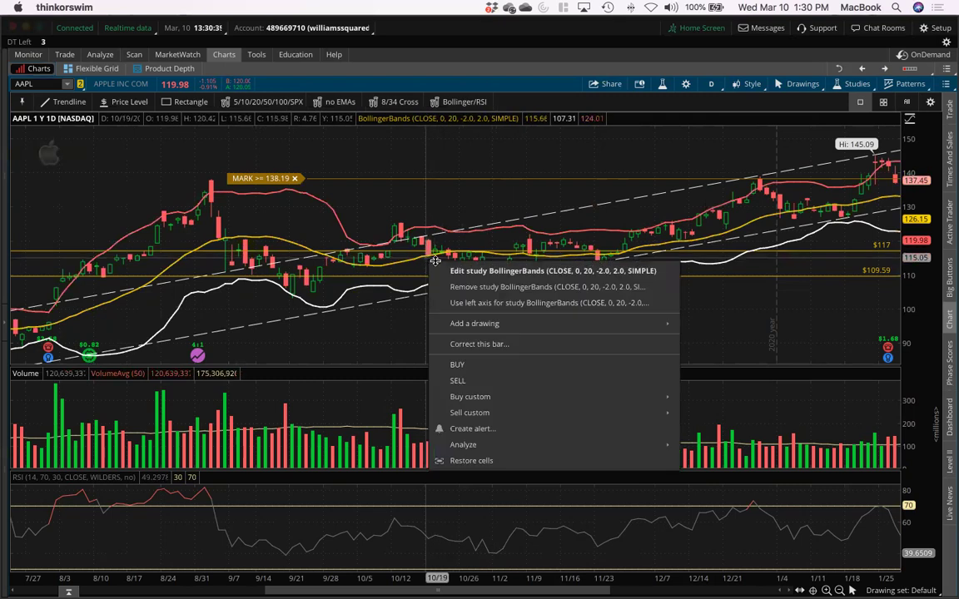
{"action": "left_click", "coordinate": [470, 428]}
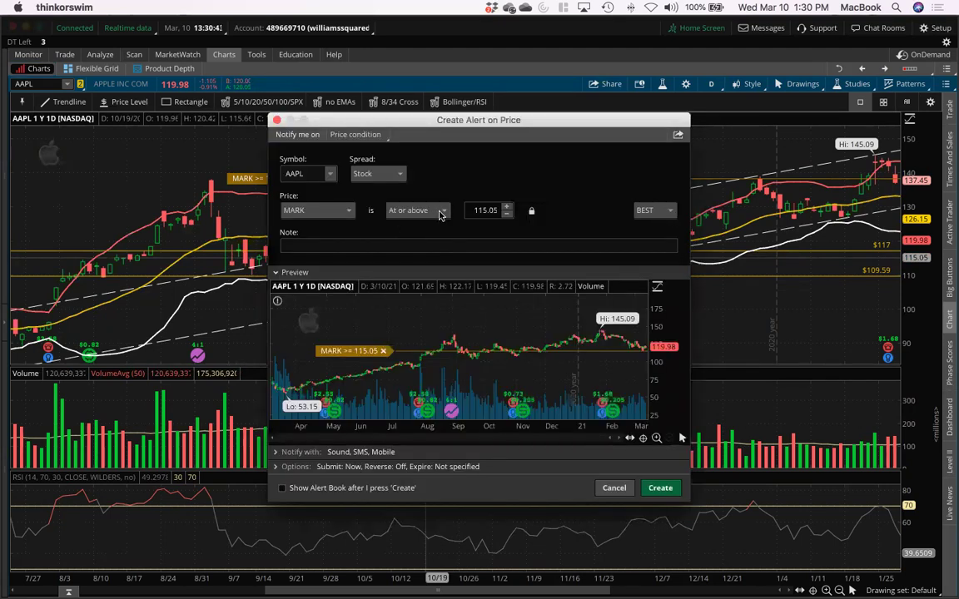
{"action": "left_click", "coordinate": [439, 214]}
{"action": "left_click", "coordinate": [407, 235]}
{"action": "left_click", "coordinate": [660, 488]}
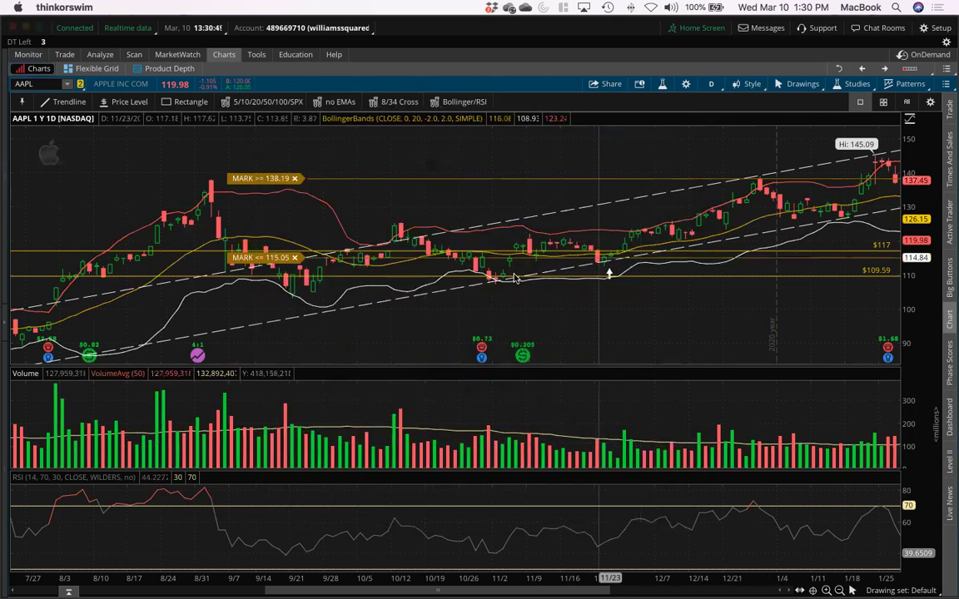
Create a second AAPL price alert for MARK at or below 111.54.
{"action": "right_click", "coordinate": [432, 272]}
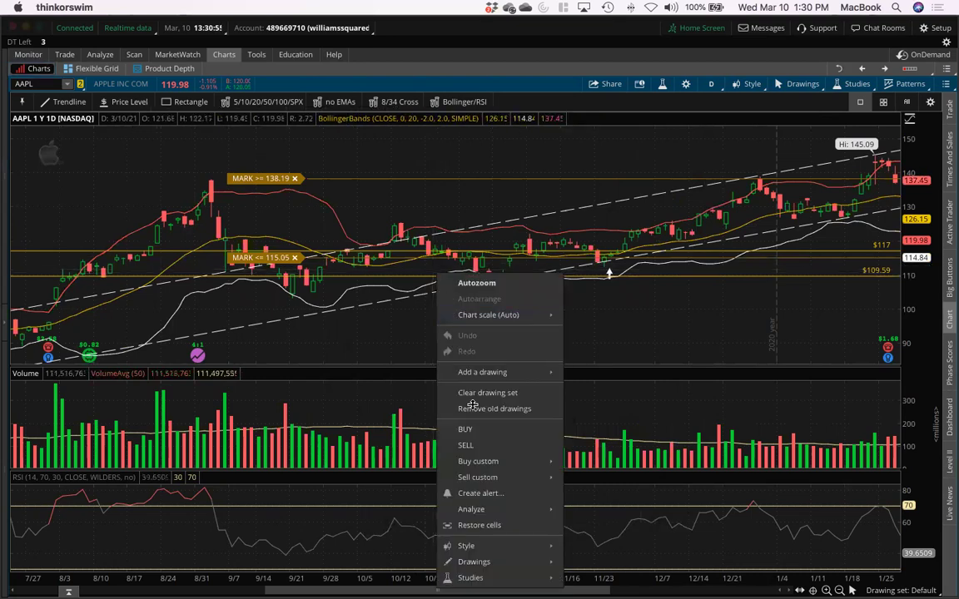
{"action": "left_click", "coordinate": [480, 493]}
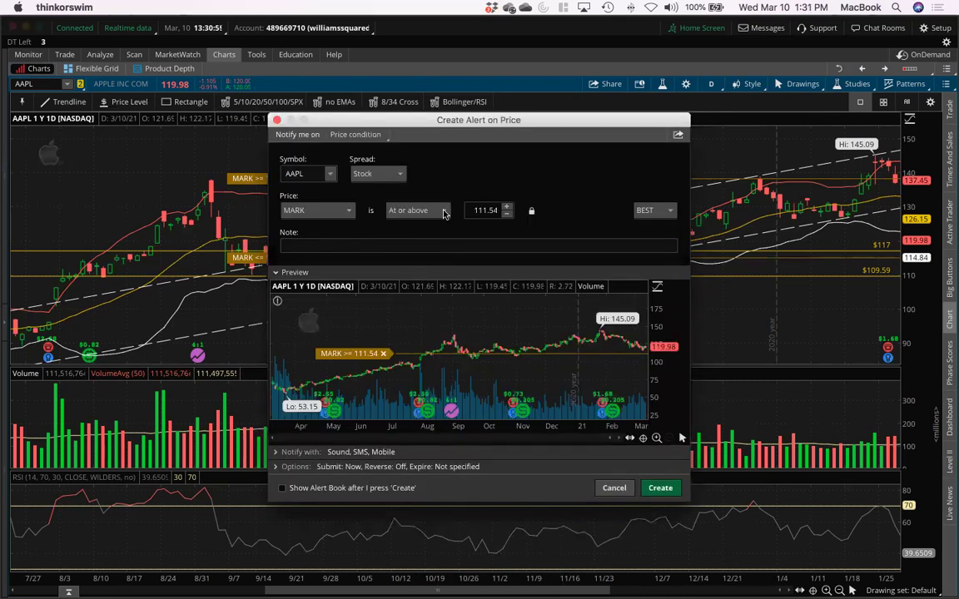
{"action": "left_click", "coordinate": [408, 211]}
{"action": "left_click", "coordinate": [416, 246]}
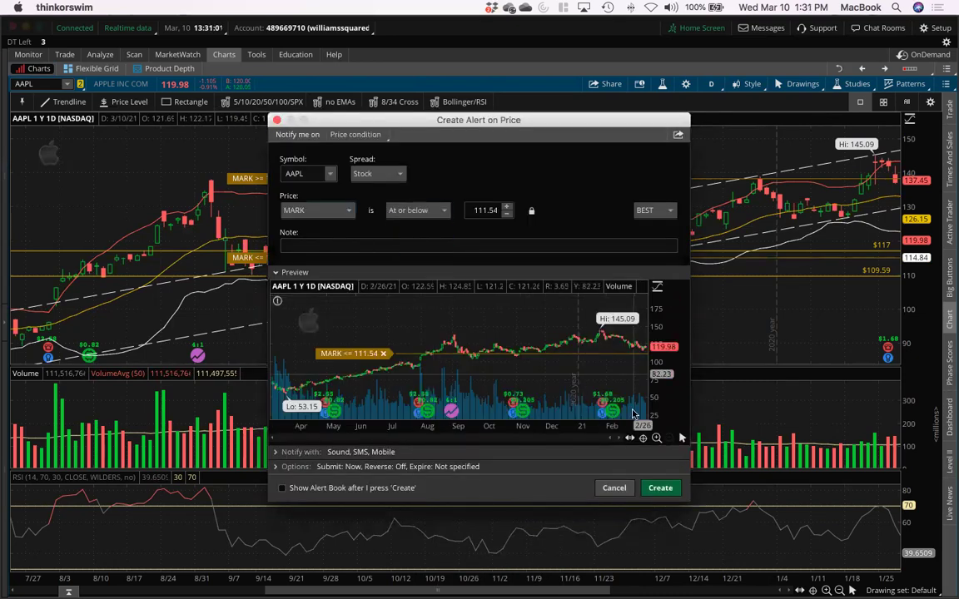
{"action": "left_click", "coordinate": [658, 489]}
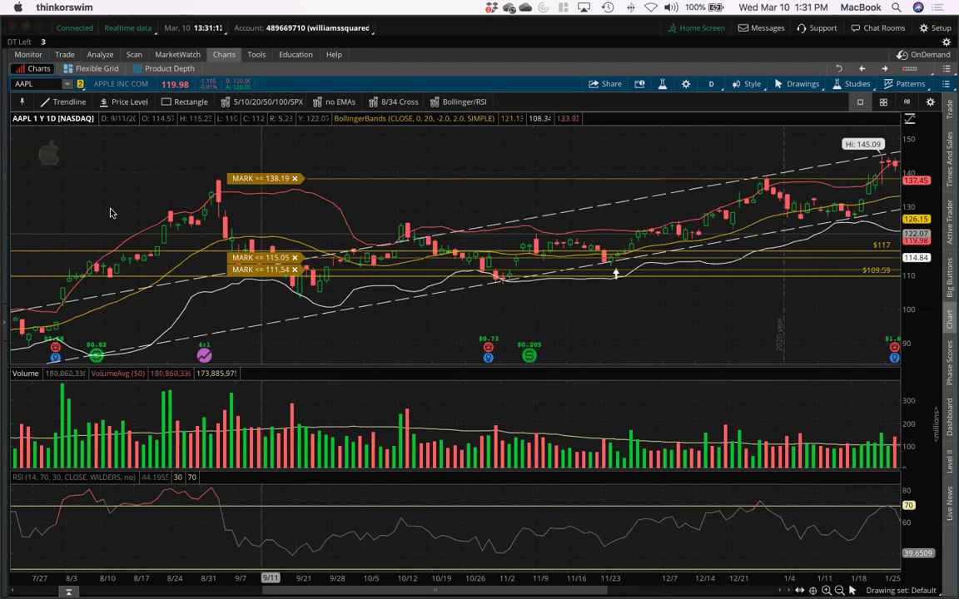
Remove the $117 and $109.59 horizontal price level drawings from the AAPL chart.
{"action": "right_click", "coordinate": [54, 254]}
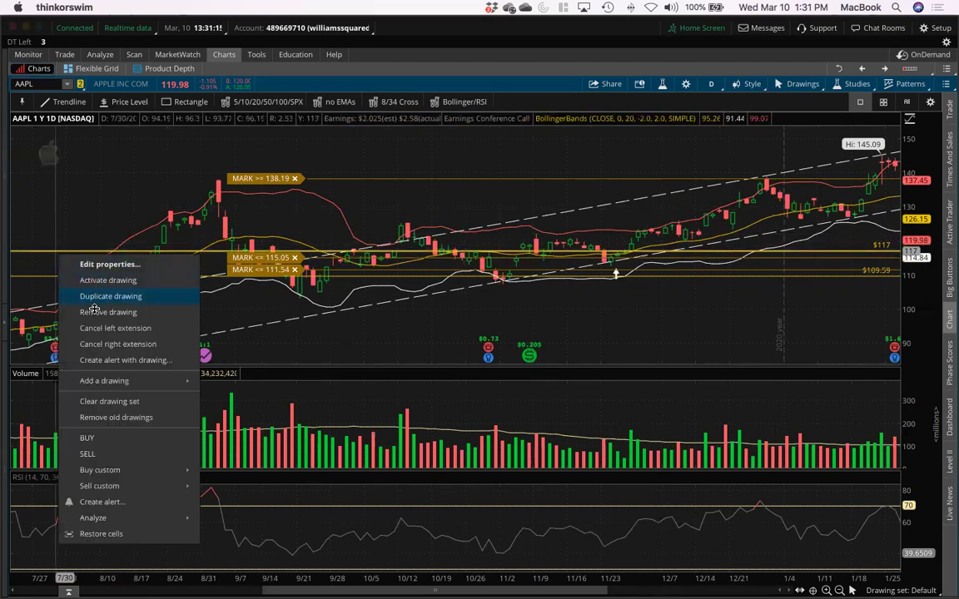
{"action": "left_click", "coordinate": [50, 279]}
{"action": "right_click", "coordinate": [48, 278]}
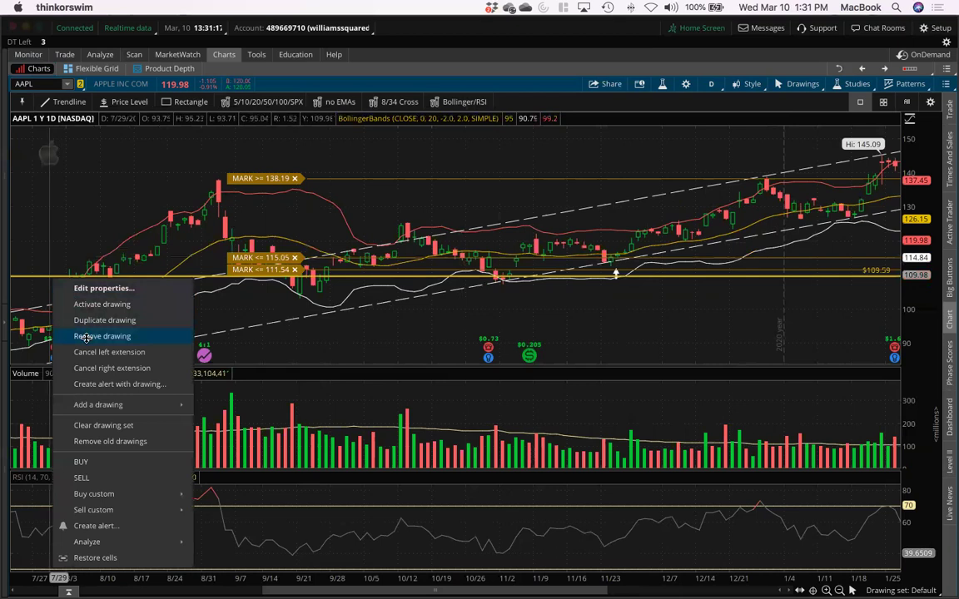
{"action": "left_click", "coordinate": [83, 336]}
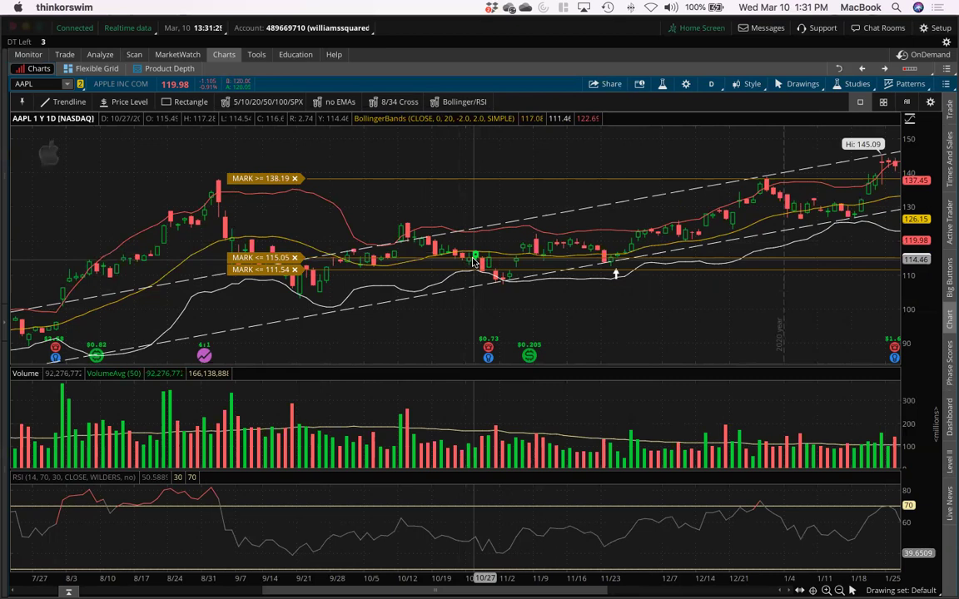
Delete the 111.54 and 115.05 MARK alerts from the AAPL chart.
{"action": "scroll", "coordinate": [466, 268], "scroll_direction": "up", "scroll_amount": 1}
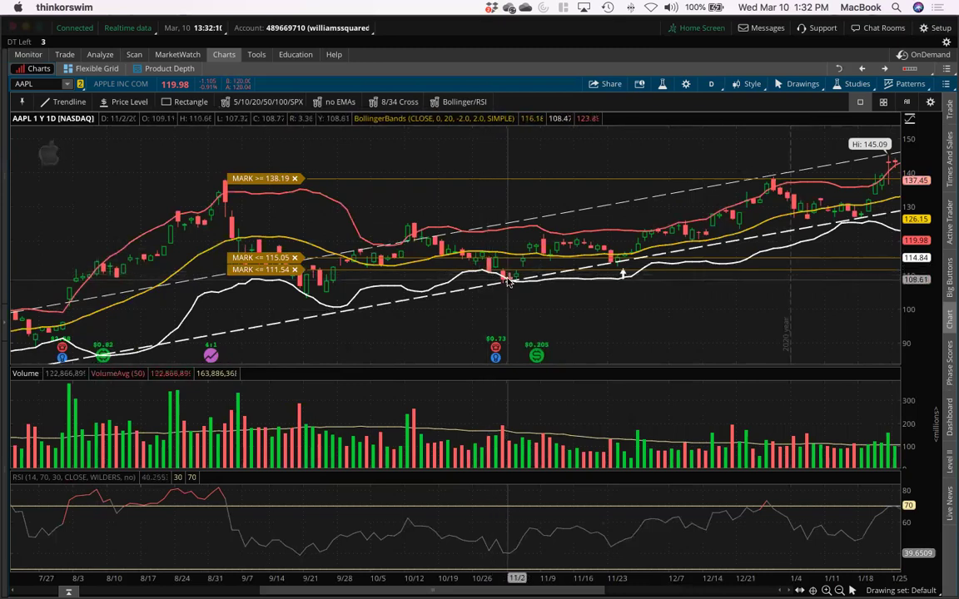
{"action": "mouse_move", "coordinate": [504, 285]}
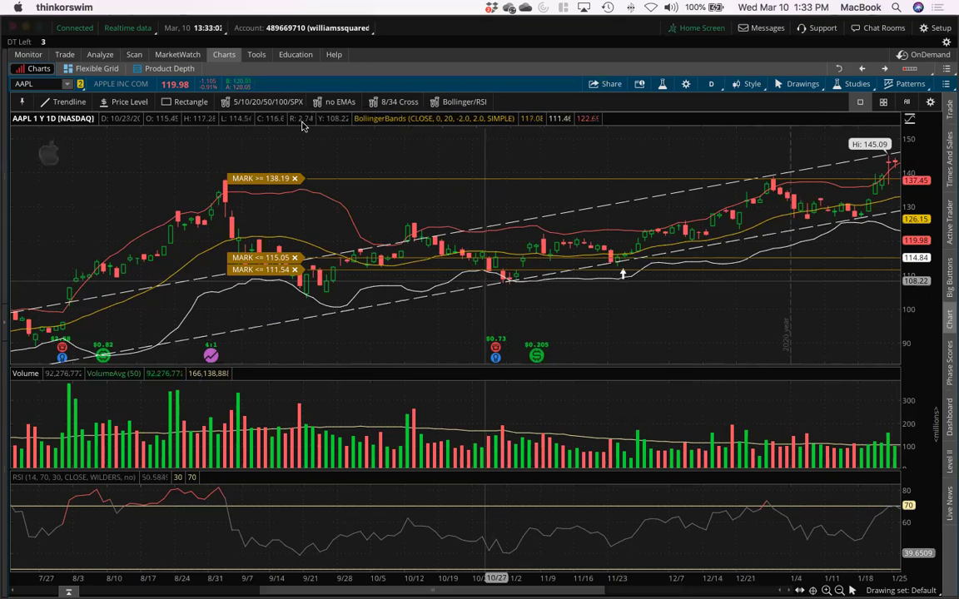
{"action": "left_click", "coordinate": [295, 270]}
{"action": "left_click", "coordinate": [294, 258]}
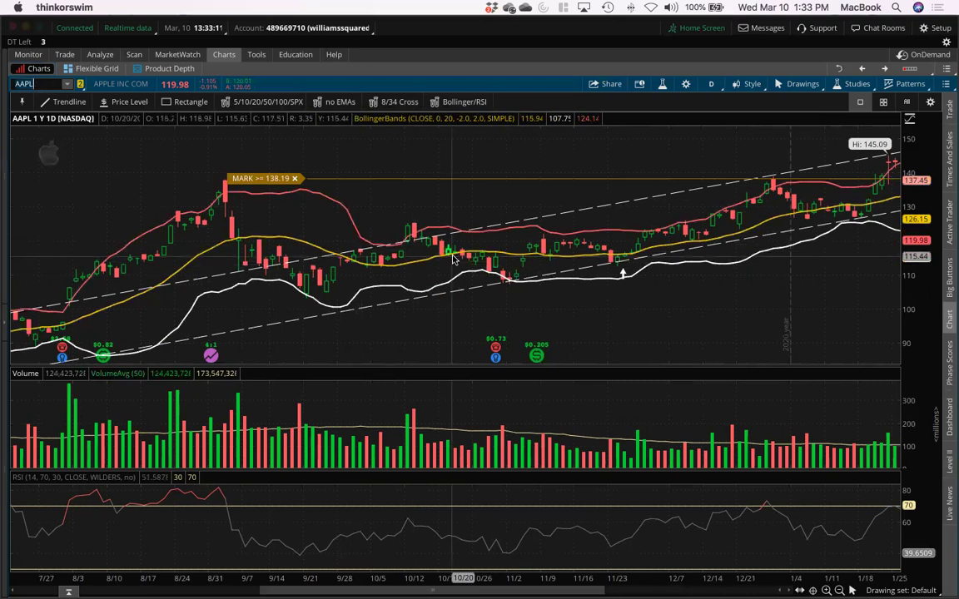
Inspect the AAPL option chain by expanding and collapsing the 12 MAR 21 expiration and an April expiration.
{"action": "left_click", "coordinate": [66, 54]}
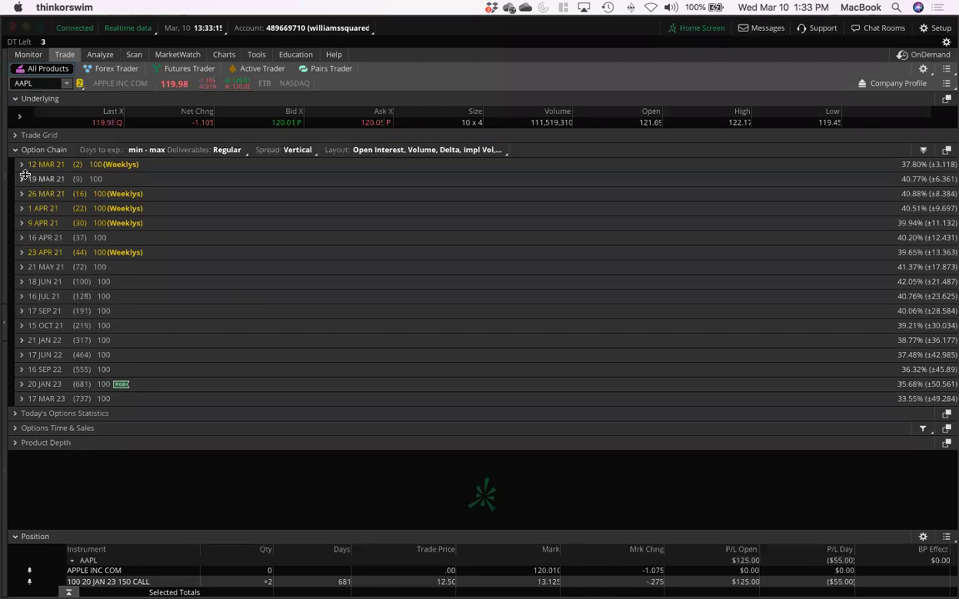
{"action": "left_click", "coordinate": [21, 164]}
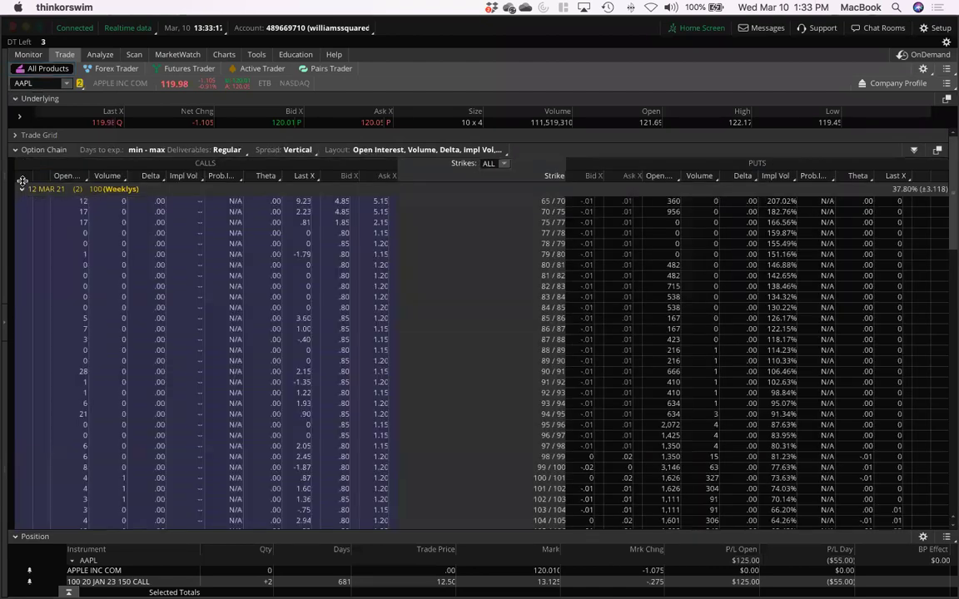
{"action": "left_click", "coordinate": [21, 167]}
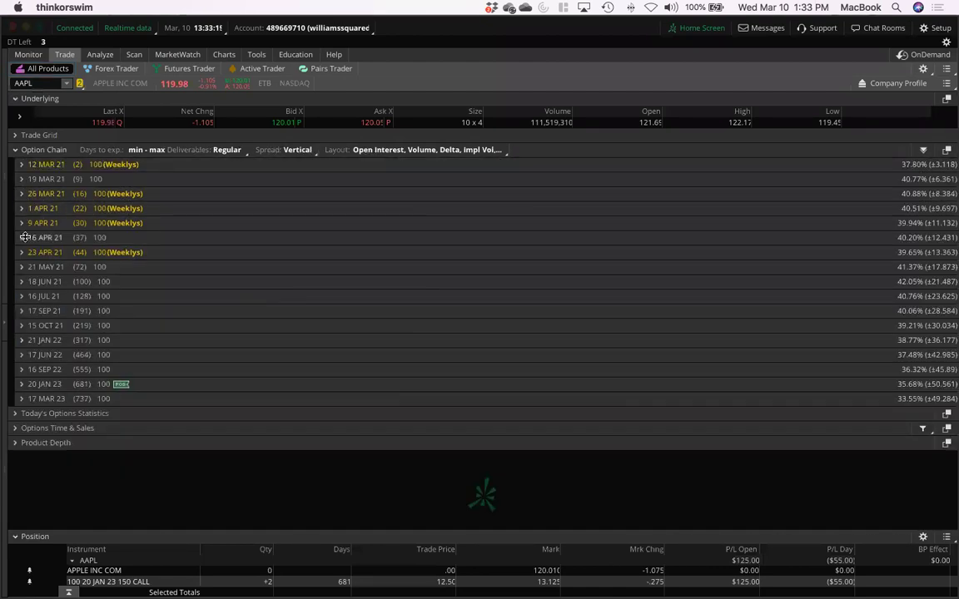
{"action": "left_click", "coordinate": [22, 219]}
{"action": "left_click", "coordinate": [20, 251]}
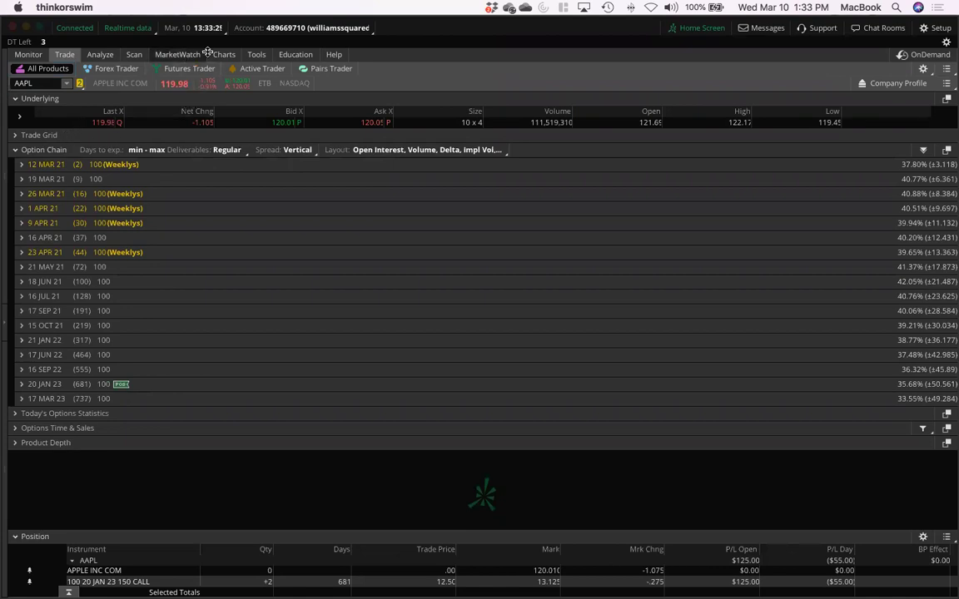
Return to the AAPL chart and examine the most recent price action around the lower channel trendline.
{"action": "mouse_move", "coordinate": [215, 51]}
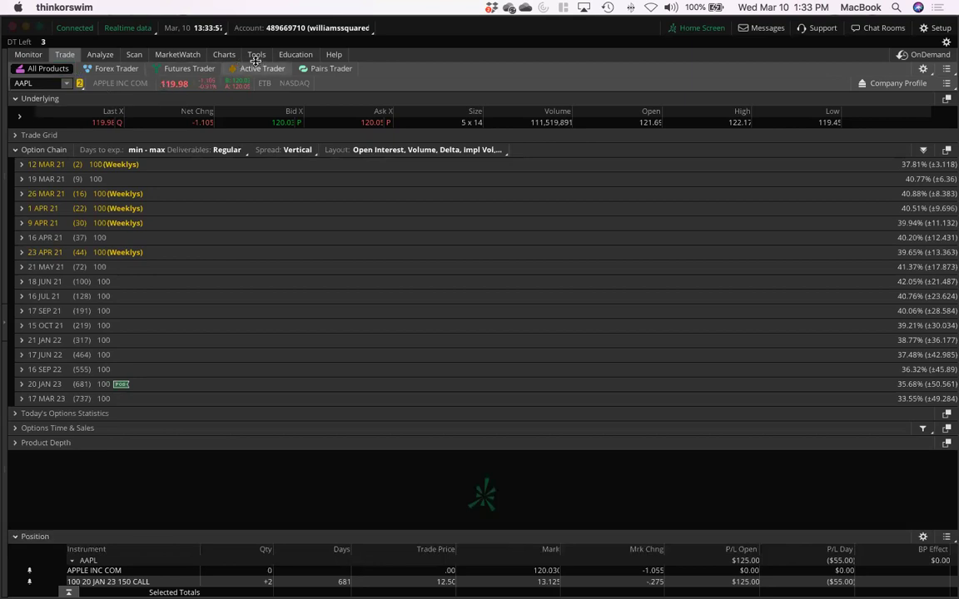
{"action": "left_click", "coordinate": [223, 54]}
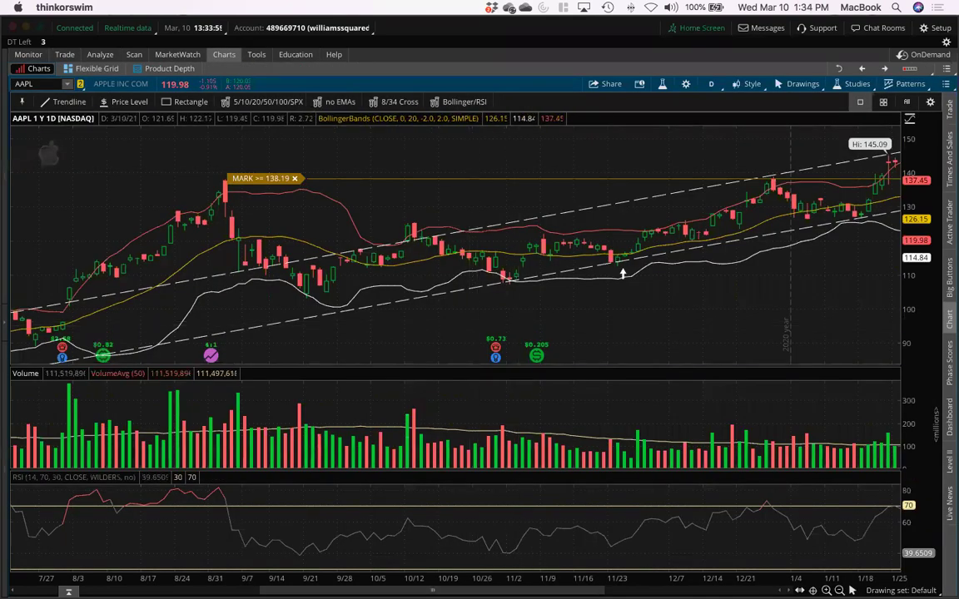
{"action": "scroll", "coordinate": [569, 453], "scroll_direction": "down", "scroll_amount": 10}
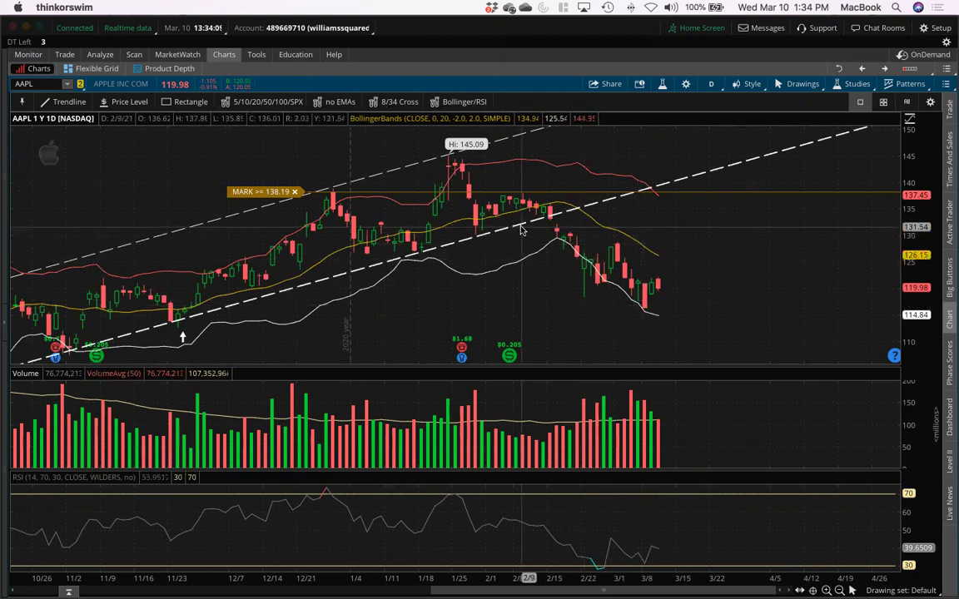
{"action": "mouse_move", "coordinate": [521, 230]}
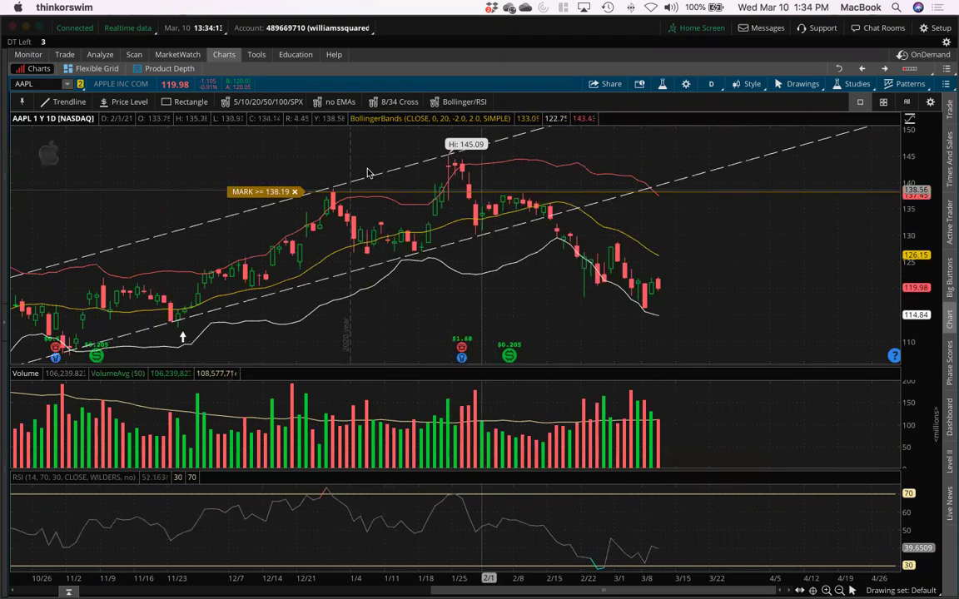
Inspect the 21 MAY 21 expiration in the AAPL option chain, collapse it, and return to the full one-year chart.
{"action": "left_click", "coordinate": [64, 54]}
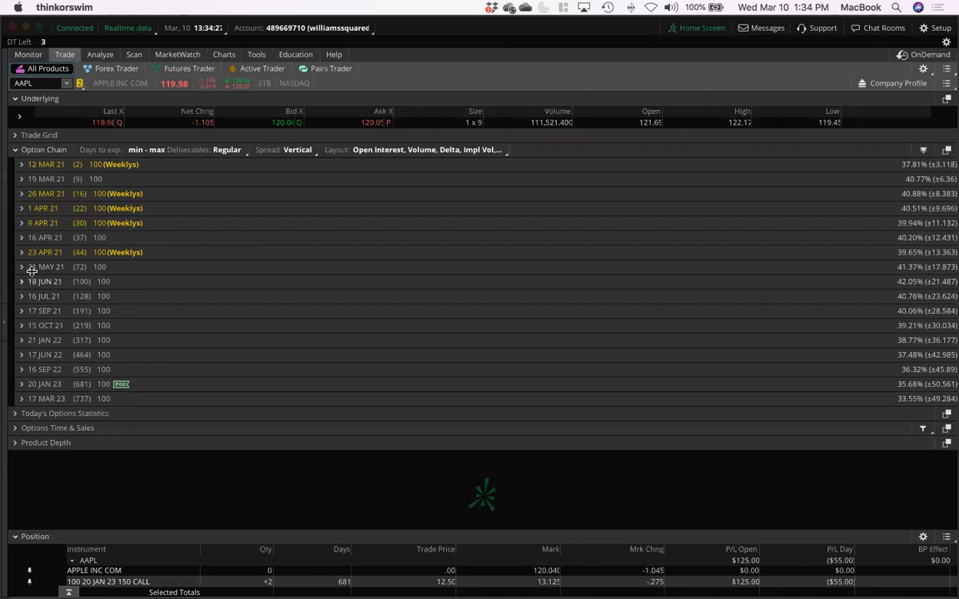
{"action": "left_click", "coordinate": [22, 268]}
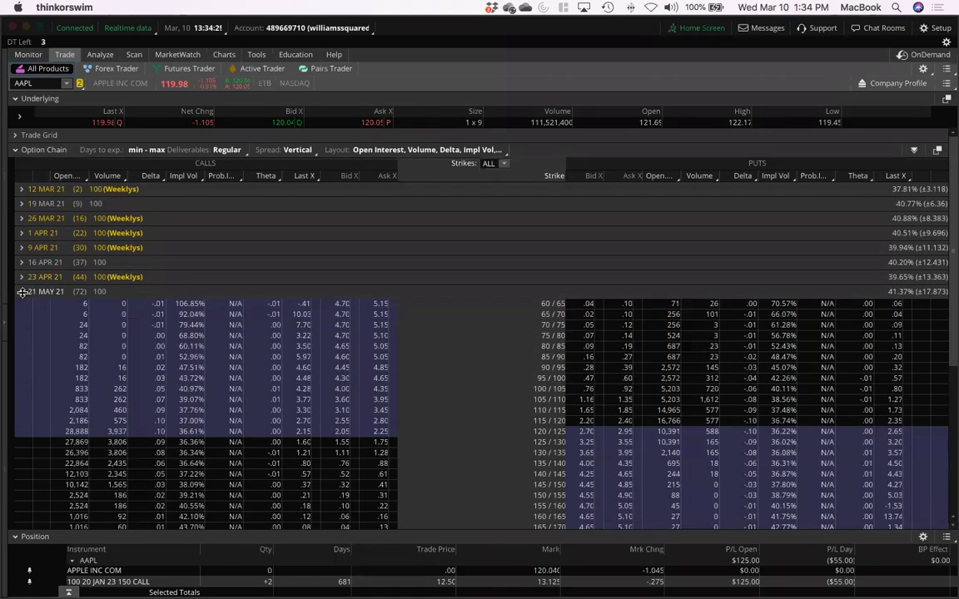
{"action": "left_click", "coordinate": [21, 291]}
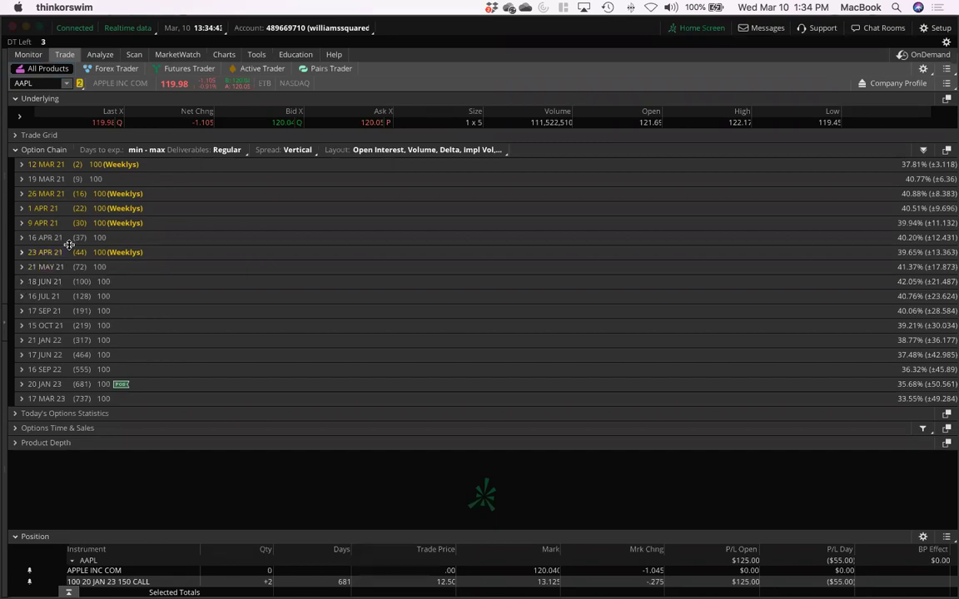
{"action": "left_click", "coordinate": [224, 54]}
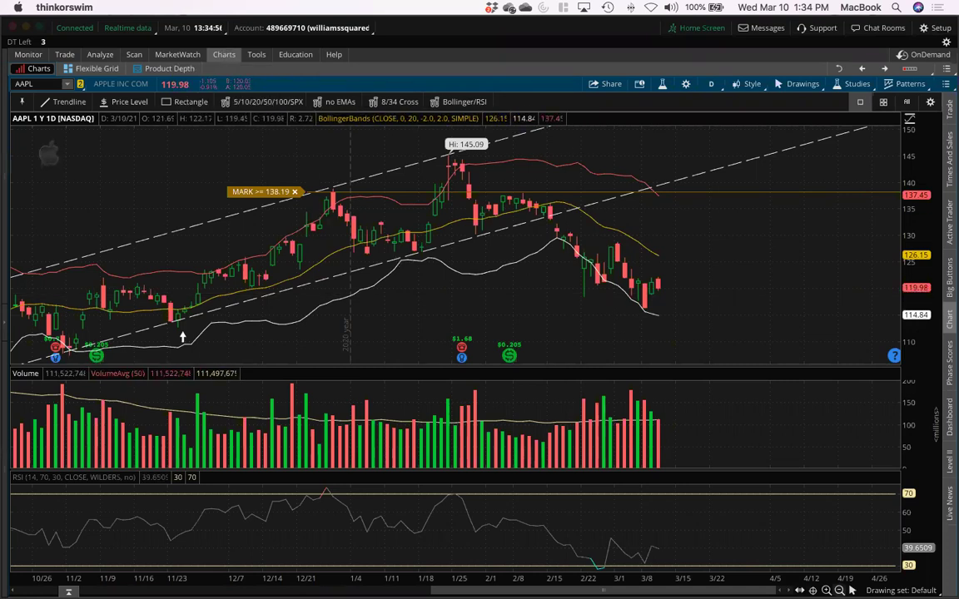
{"action": "left_click", "coordinate": [850, 590]}
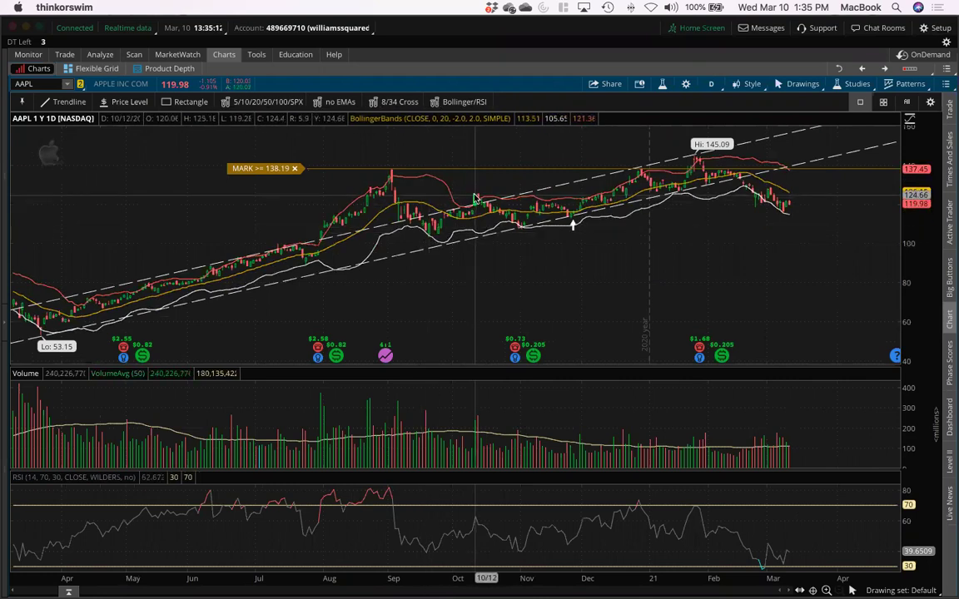
Load the AMD chart and zoom in on its price action from December to March.
{"action": "left_click", "coordinate": [34, 83]}
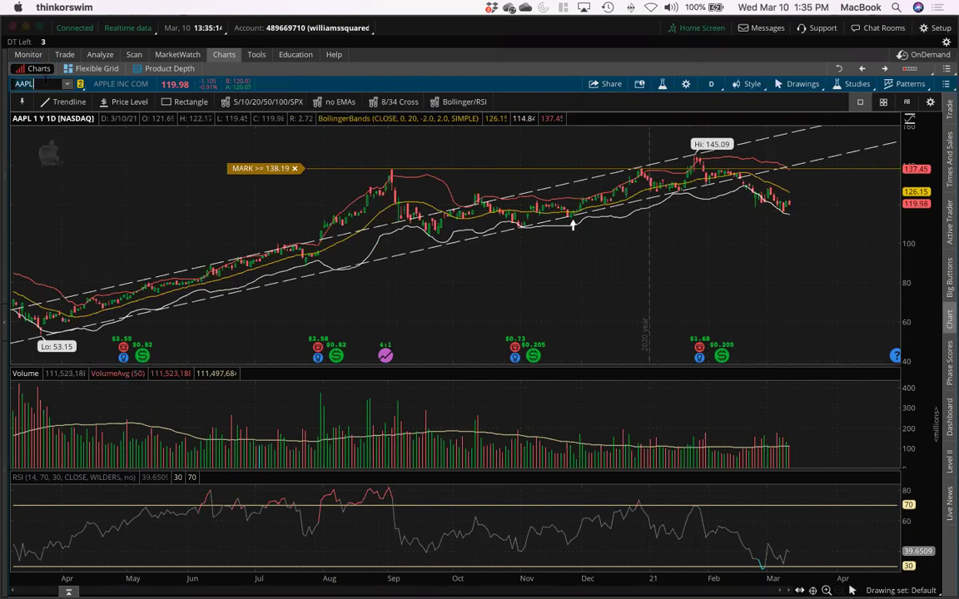
{"action": "type", "text": "AMD"}
{"action": "key", "text": "Return"}
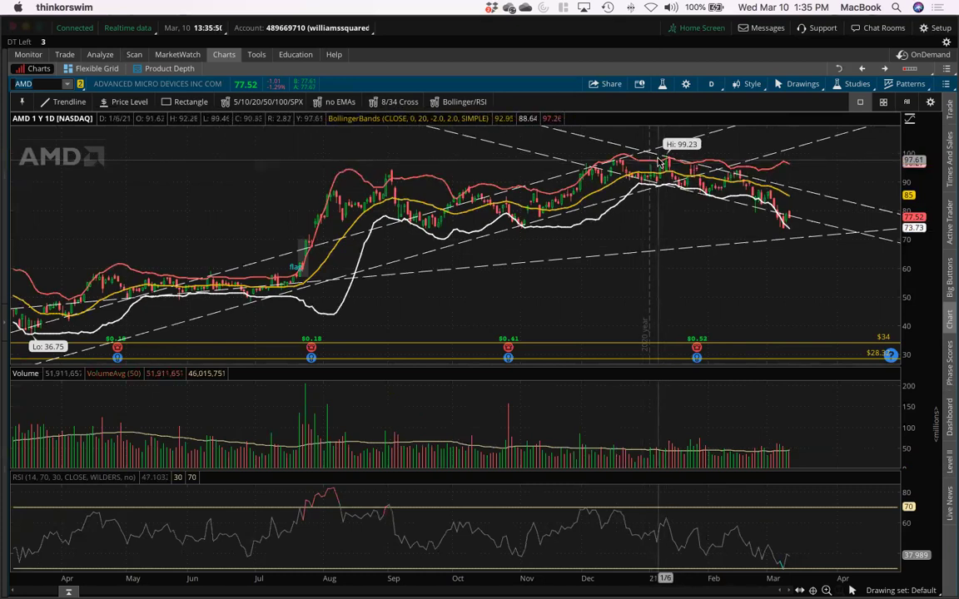
{"action": "left_click_drag", "start_coordinate": [726, 160], "coordinate": [822, 160]}
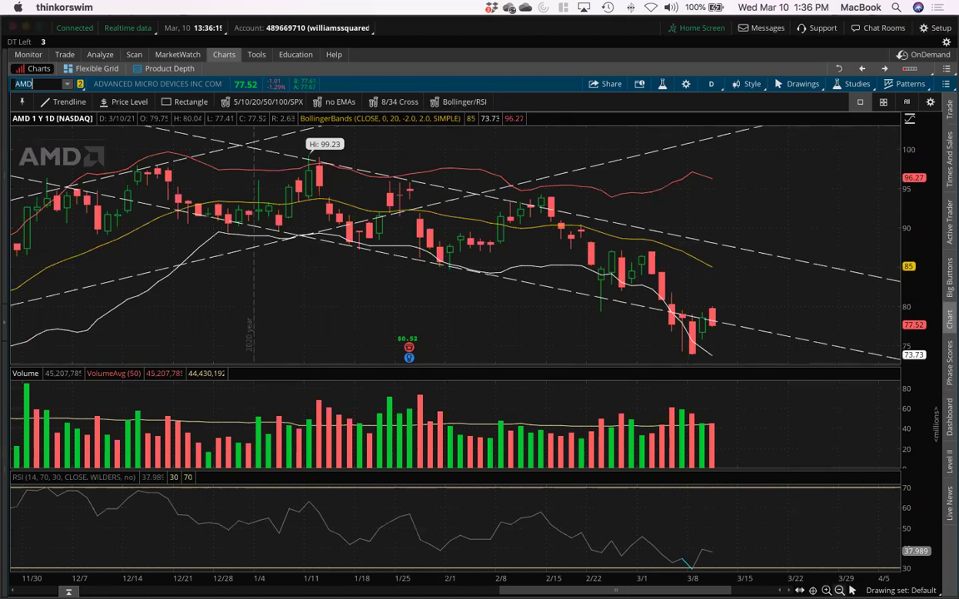
Look over the AMD chart and bring up AMD's option chain to review its expirations.
{"action": "scroll", "coordinate": [755, 531], "scroll_direction": "down", "scroll_amount": 2}
{"action": "left_click_drag", "start_coordinate": [601, 574], "coordinate": [648, 581]}
{"action": "scroll", "coordinate": [647, 580], "scroll_direction": "left", "scroll_amount": 5}
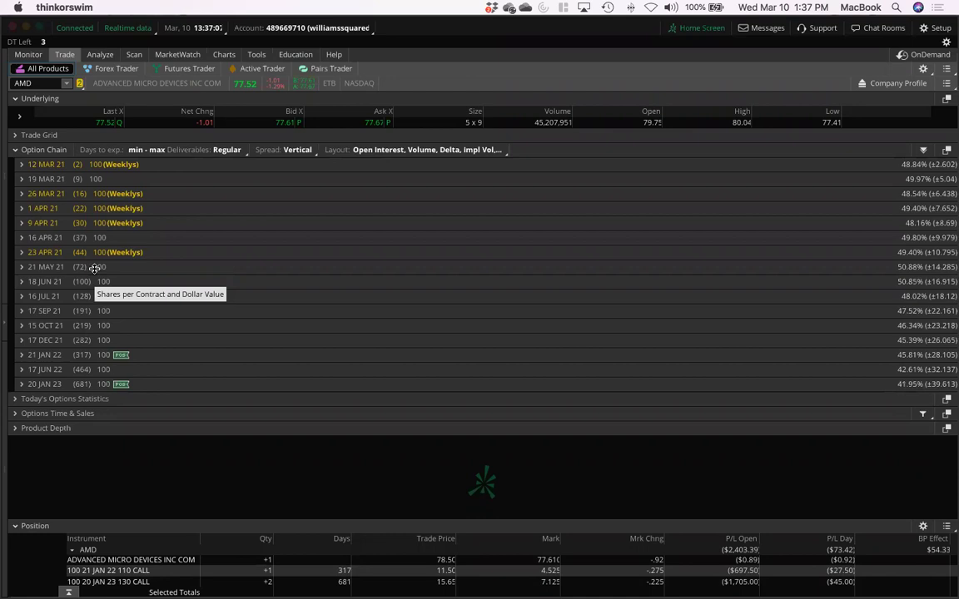
Load the AAPL chart and check the available expirations in AAPL's option chain.
{"action": "left_click", "coordinate": [221, 54]}
{"action": "left_click", "coordinate": [42, 84]}
{"action": "type", "text": "AAPL"}
{"action": "key", "text": "Return"}
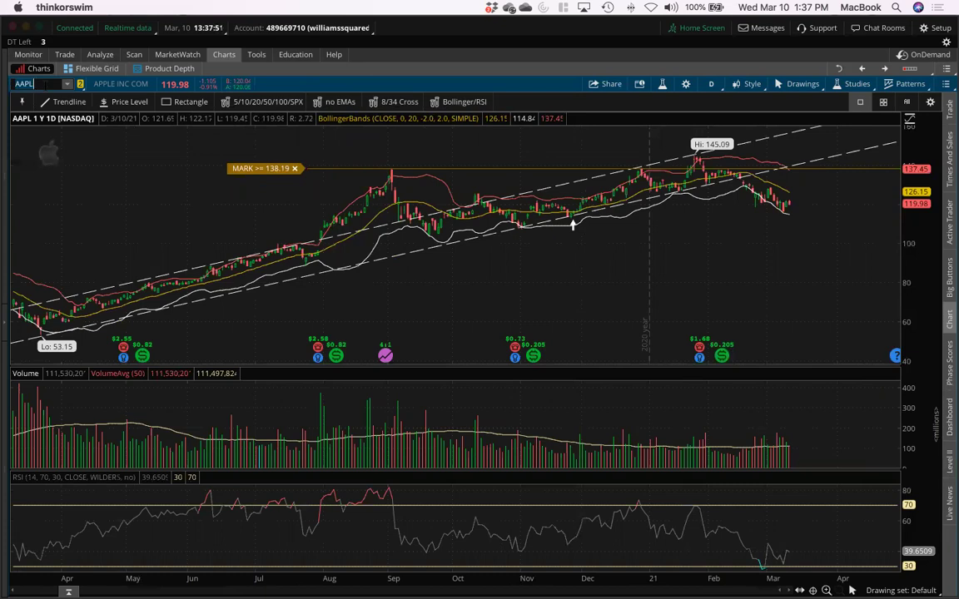
{"action": "left_click", "coordinate": [65, 54]}
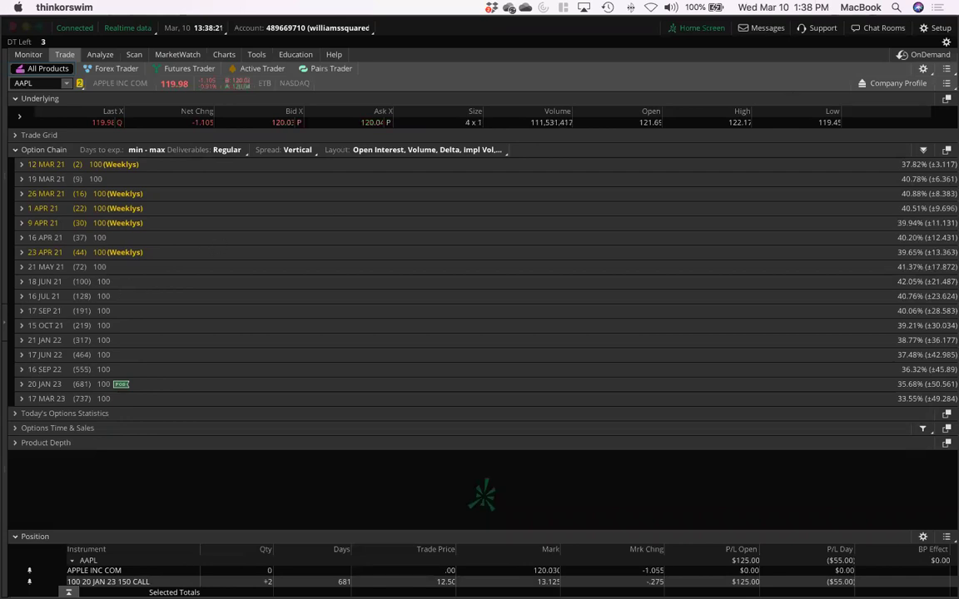
Return to the AAPL chart, zoom in on late September to March, and examine the candles touching the lower channel trendline.
{"action": "left_click", "coordinate": [224, 55]}
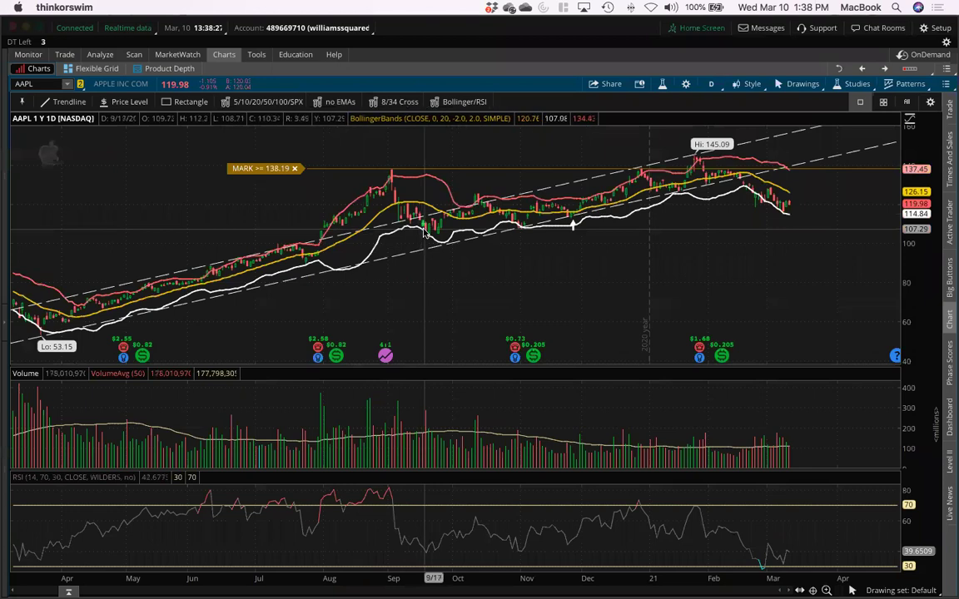
{"action": "left_click_drag", "start_coordinate": [422, 237], "coordinate": [835, 237]}
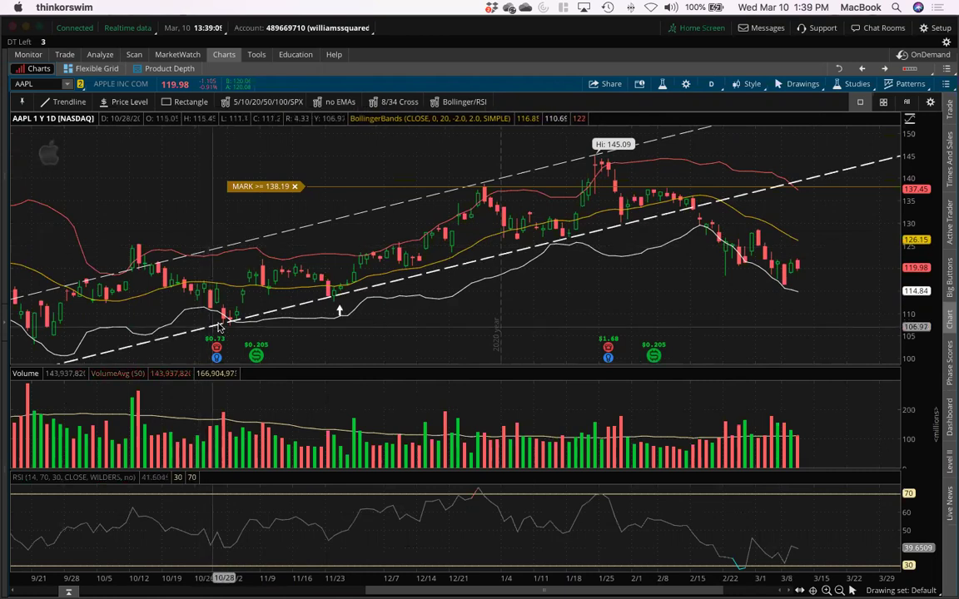
{"action": "mouse_move", "coordinate": [220, 325]}
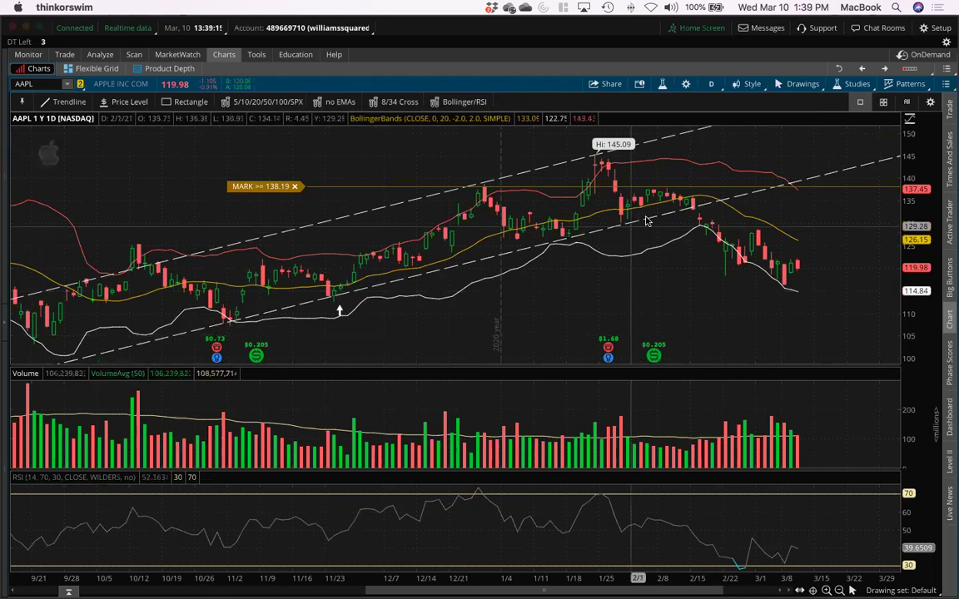
{"action": "mouse_move", "coordinate": [315, 300]}
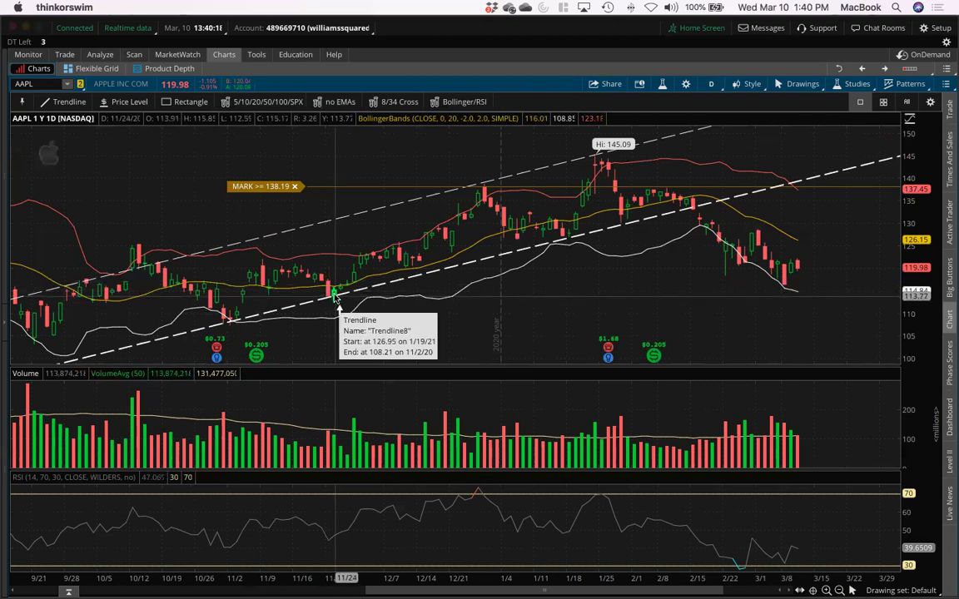
{"action": "mouse_move", "coordinate": [336, 299]}
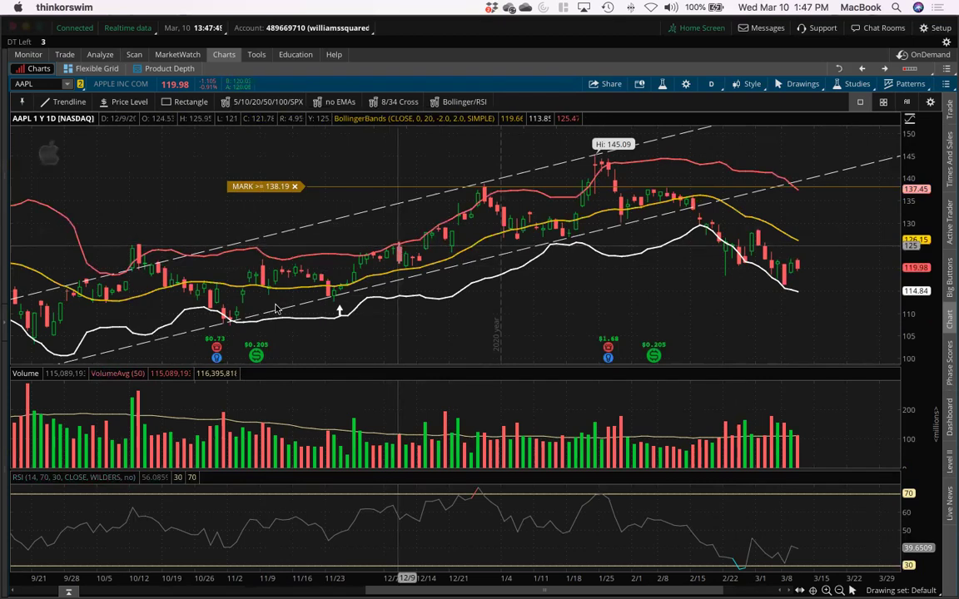
Measure AAPL's rise from the 11/3 candle to the 12/8 candle with a temporary trendline and discard it.
{"action": "left_click", "coordinate": [69, 102]}
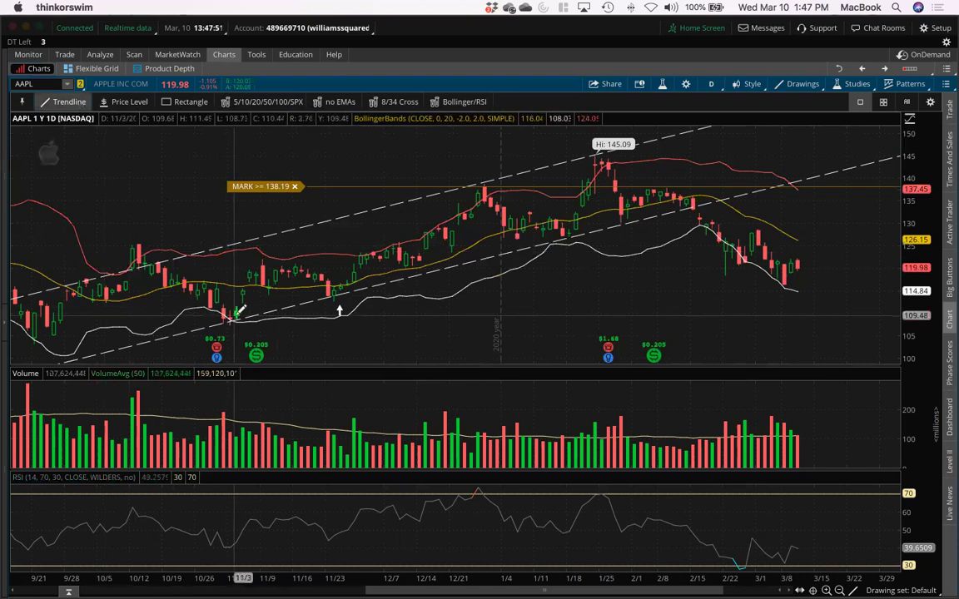
{"action": "left_click", "coordinate": [236, 318]}
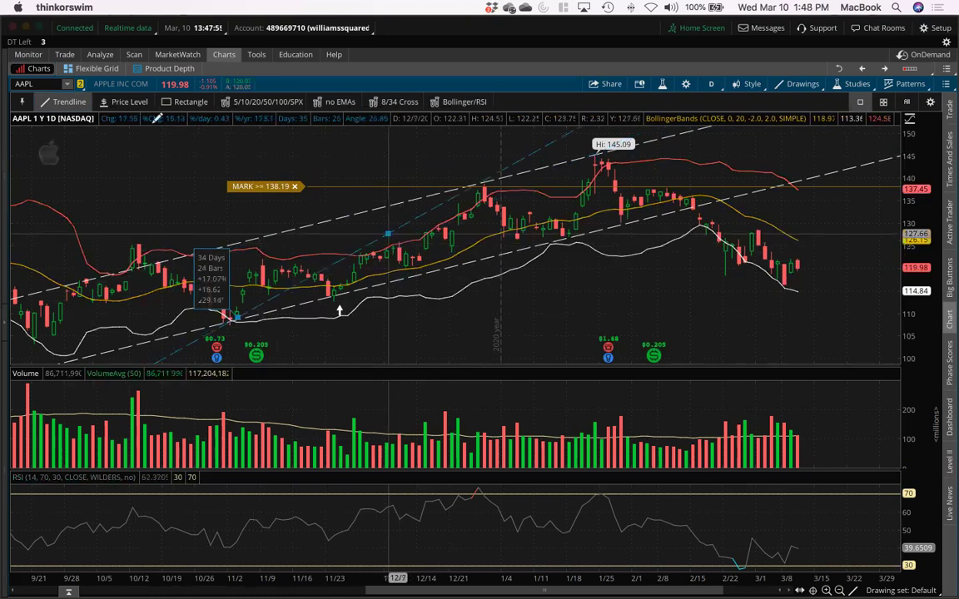
{"action": "mouse_move", "coordinate": [100, 54]}
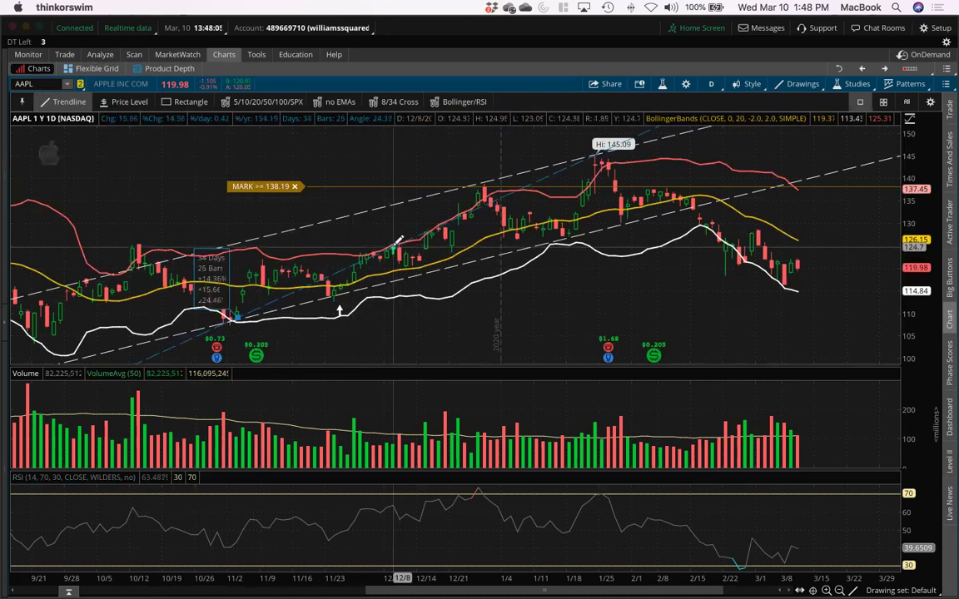
{"action": "key", "text": "Escape"}
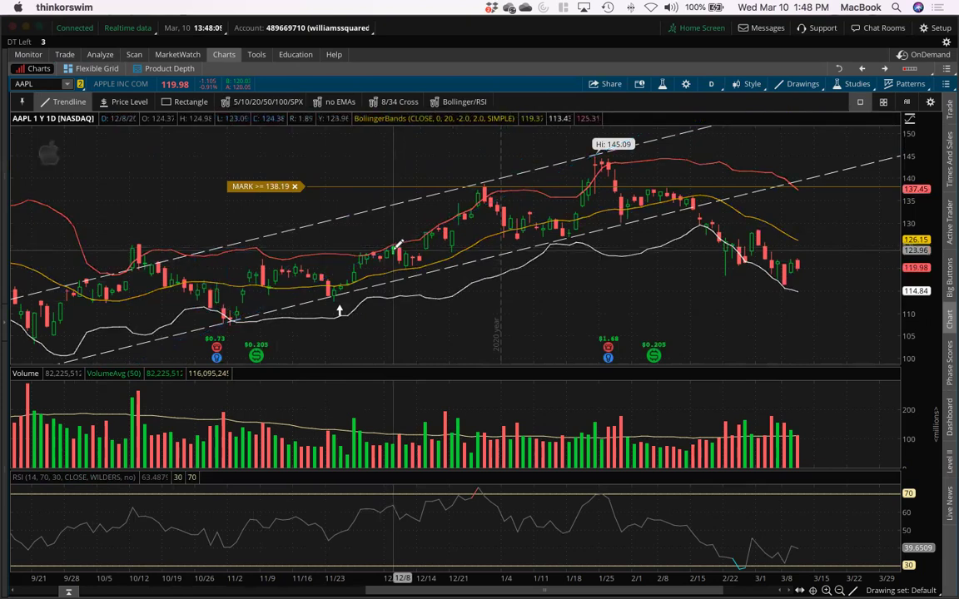
Load AAPL in the thinkBack analysis tool.
{"action": "left_click", "coordinate": [100, 54]}
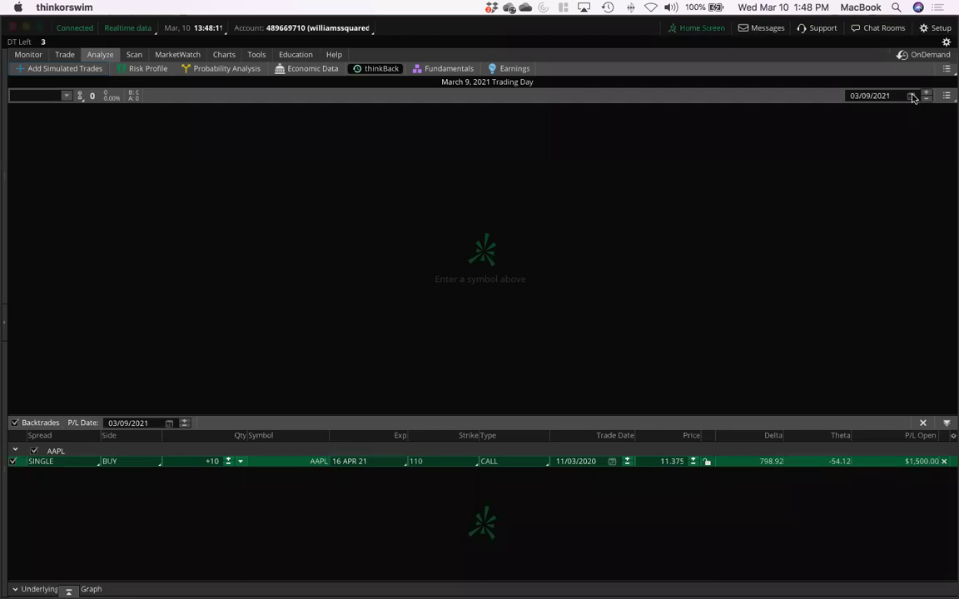
{"action": "left_click", "coordinate": [38, 95]}
{"action": "type", "text": "A"}
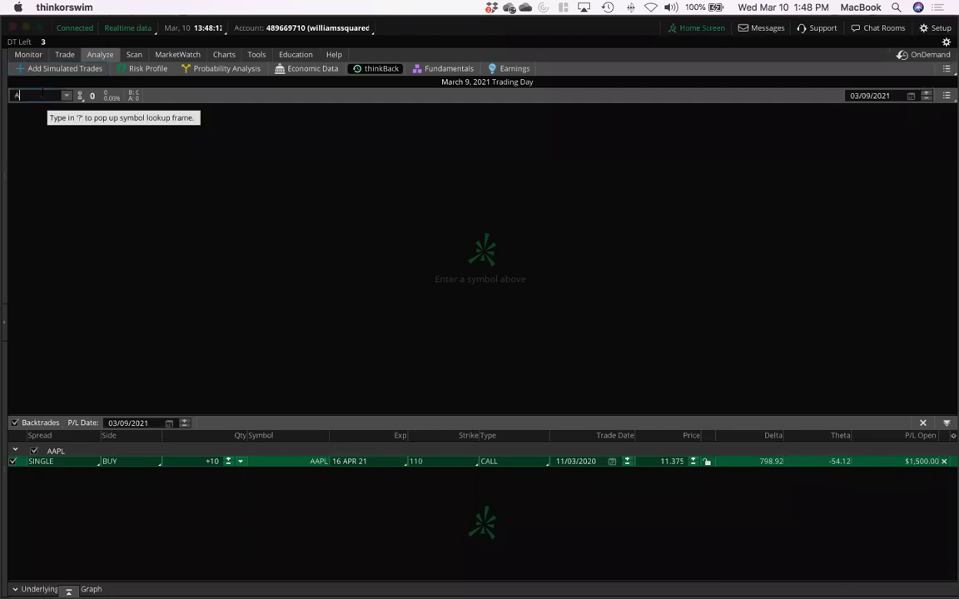
{"action": "type", "text": "APL"}
{"action": "key", "text": "Return"}
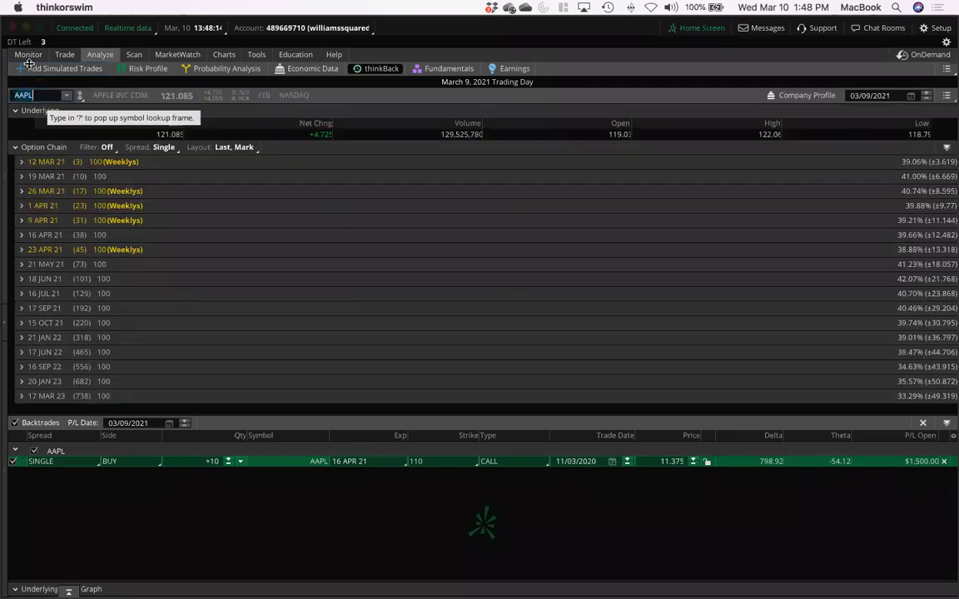
Set the thinkBack trading day for AAPL to 11/03/2020.
{"action": "left_click", "coordinate": [910, 96]}
{"action": "left_click", "coordinate": [835, 118]}
{"action": "left_click", "coordinate": [834, 118]}
{"action": "left_click", "coordinate": [835, 118]}
{"action": "left_click", "coordinate": [835, 119]}
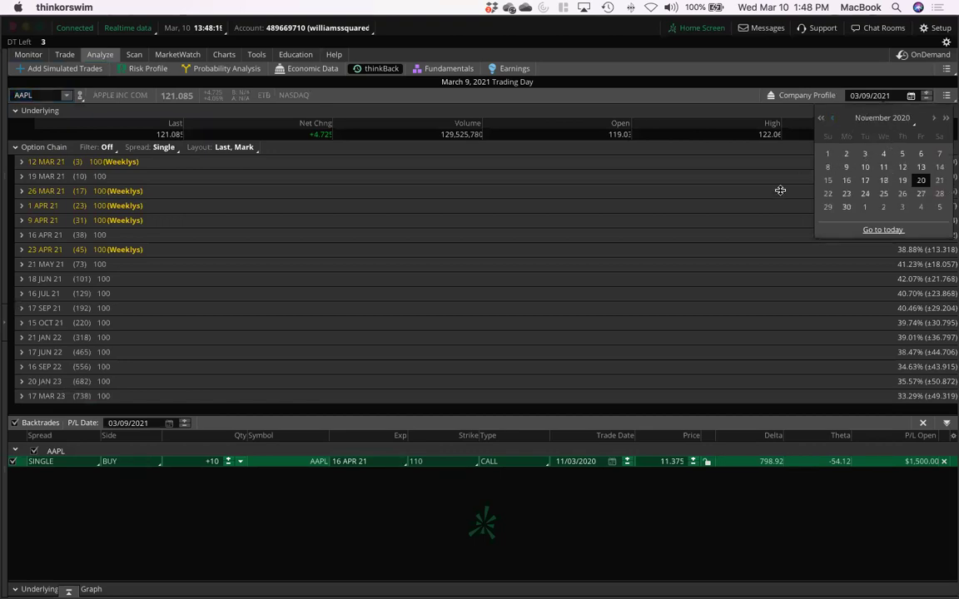
{"action": "left_click", "coordinate": [865, 153]}
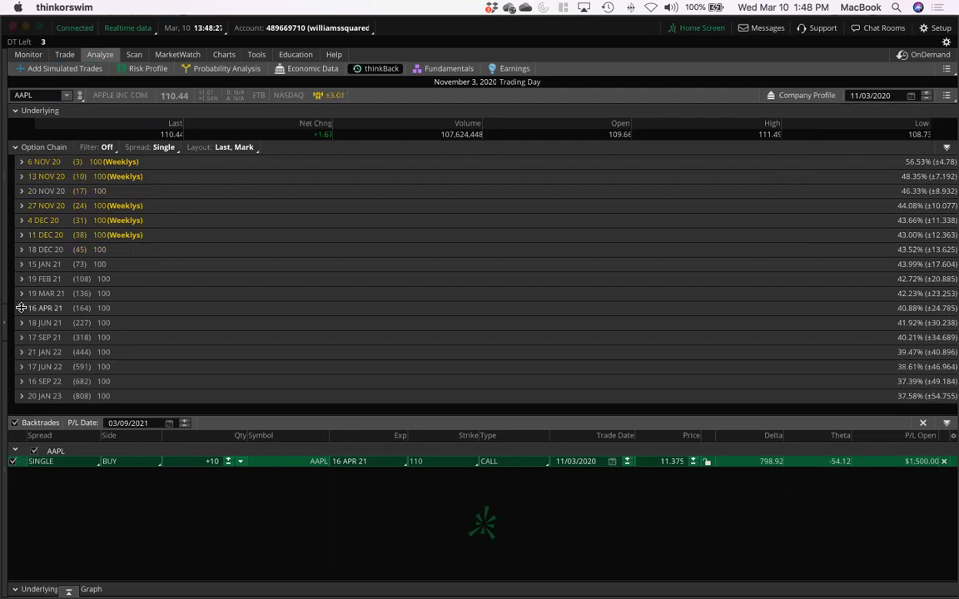
Expand the 16 APR 21 expiration in the historical option chain and look through its call strikes.
{"action": "left_click", "coordinate": [21, 308]}
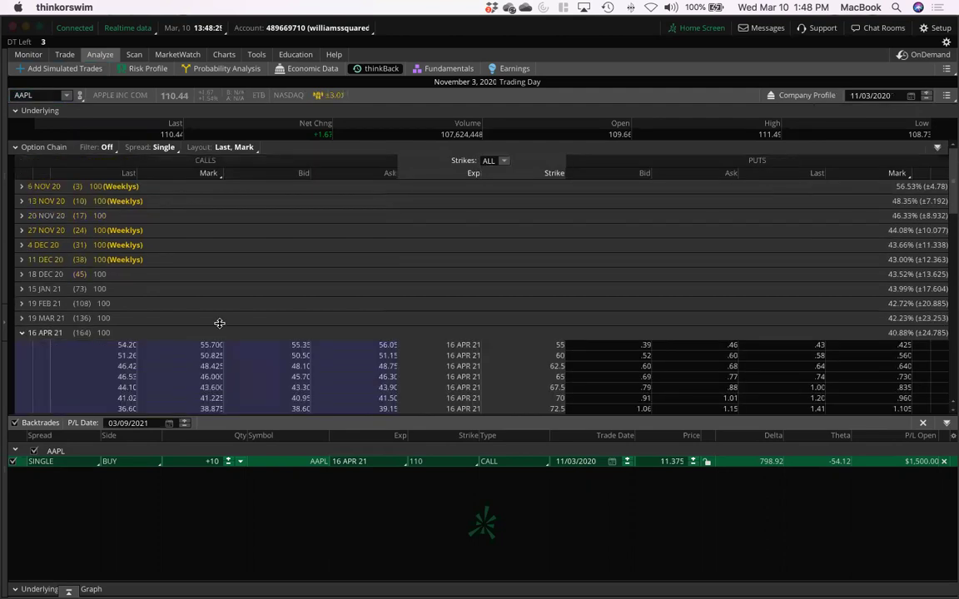
{"action": "scroll", "coordinate": [220, 324], "scroll_direction": "down", "scroll_amount": 3}
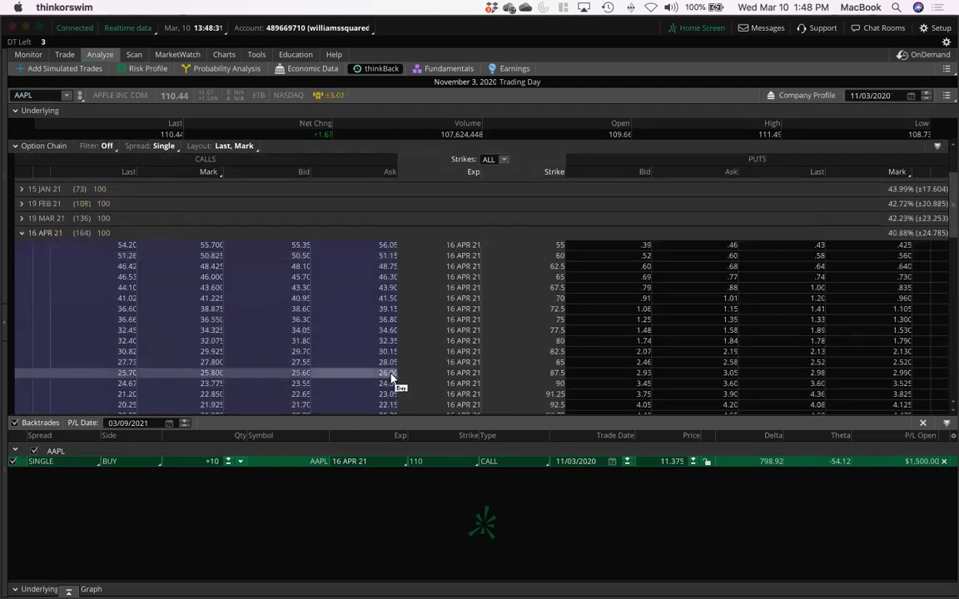
{"action": "scroll", "coordinate": [393, 381], "scroll_direction": "down", "scroll_amount": 5}
{"action": "scroll", "coordinate": [494, 381], "scroll_direction": "down", "scroll_amount": 1}
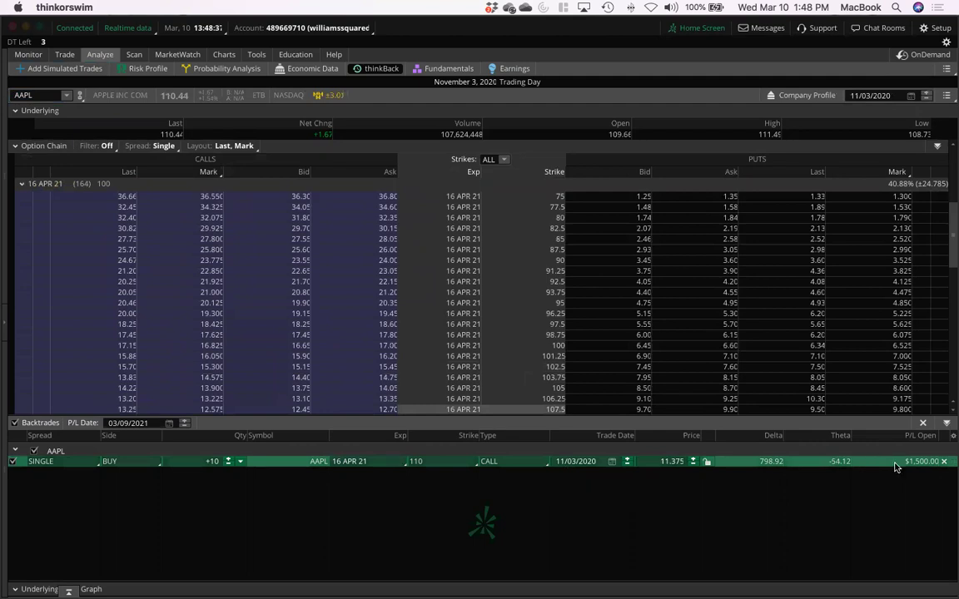
{"action": "left_click", "coordinate": [169, 423]}
{"action": "left_click", "coordinate": [95, 447]}
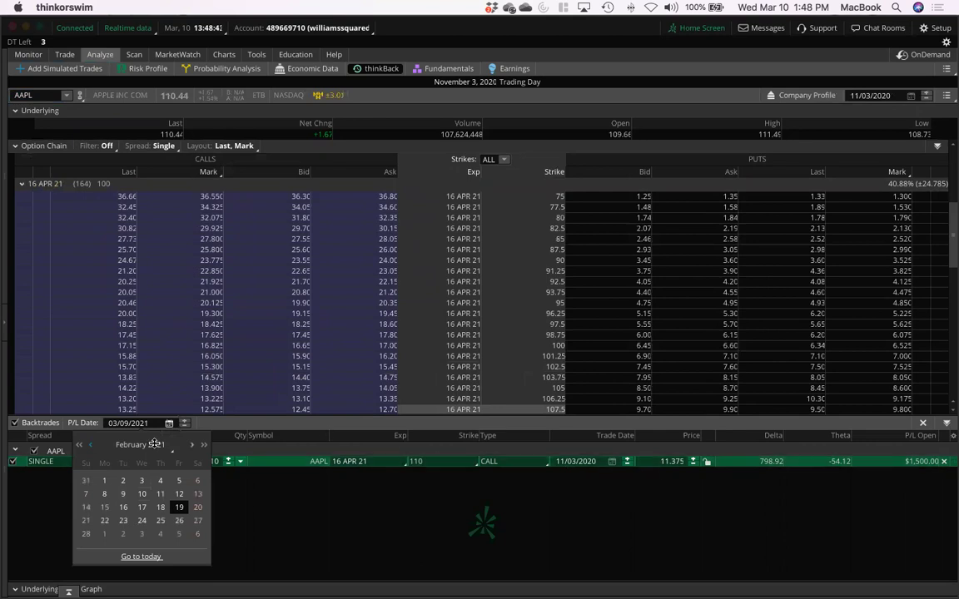
{"action": "left_click", "coordinate": [90, 445]}
{"action": "left_click", "coordinate": [90, 446]}
{"action": "left_click", "coordinate": [217, 54]}
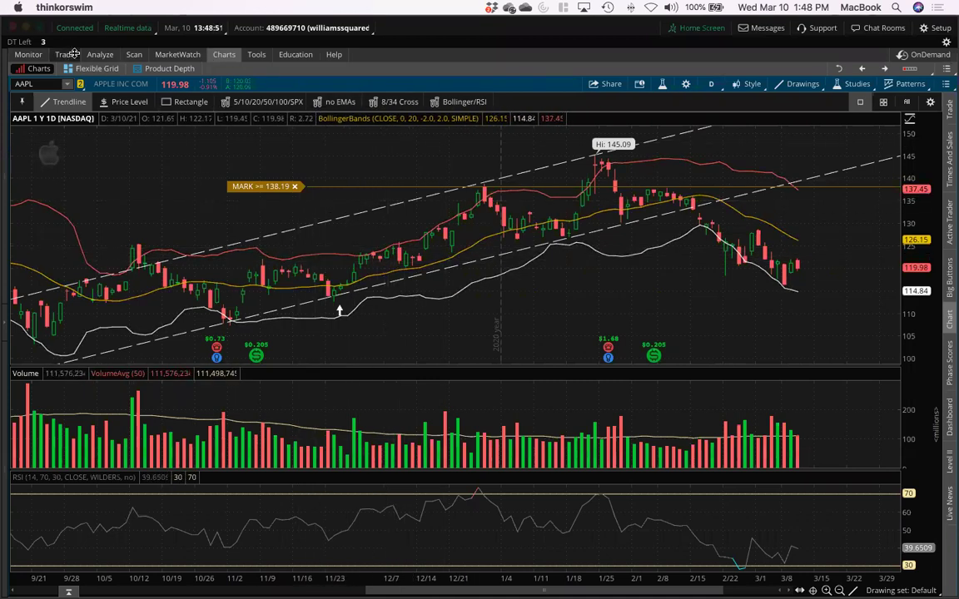
{"action": "left_click", "coordinate": [100, 55]}
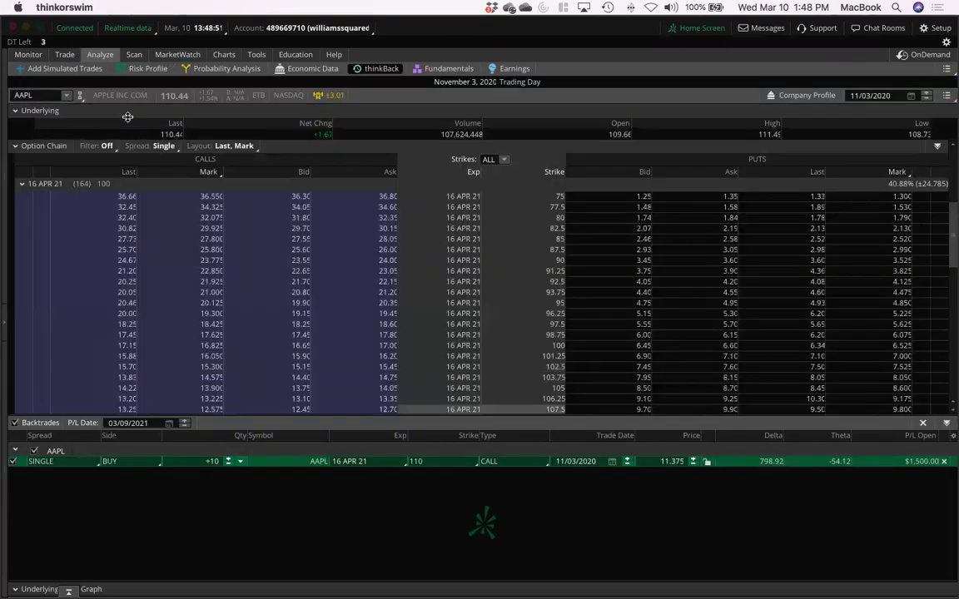
Set the Backtrades P/L date to 12/08/2020 for the AAPL 16 APR 21 110 call.
{"action": "left_click", "coordinate": [169, 422]}
{"action": "left_click", "coordinate": [90, 445]}
{"action": "left_click", "coordinate": [90, 445]}
{"action": "left_click", "coordinate": [89, 445]}
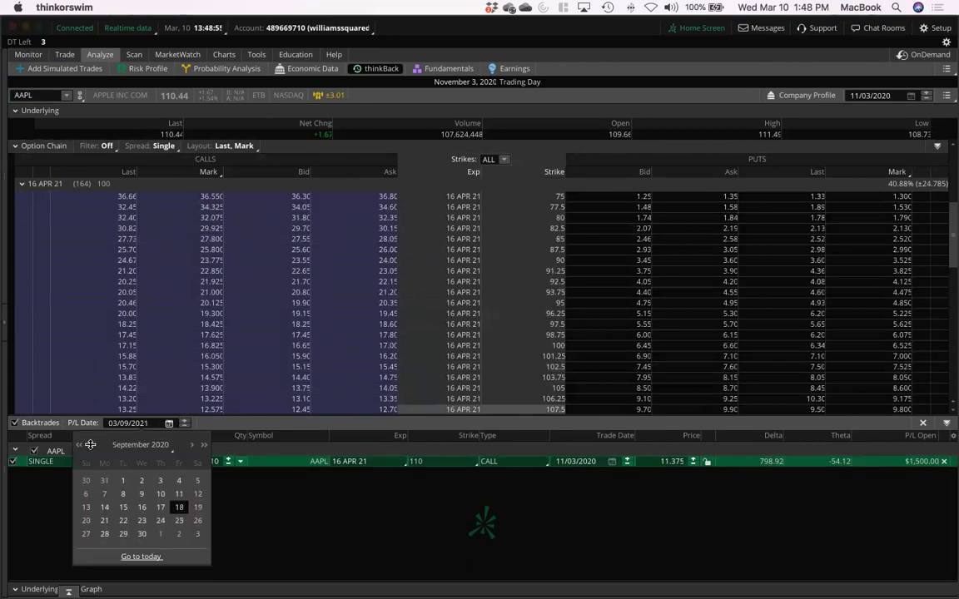
{"action": "left_click", "coordinate": [90, 445]}
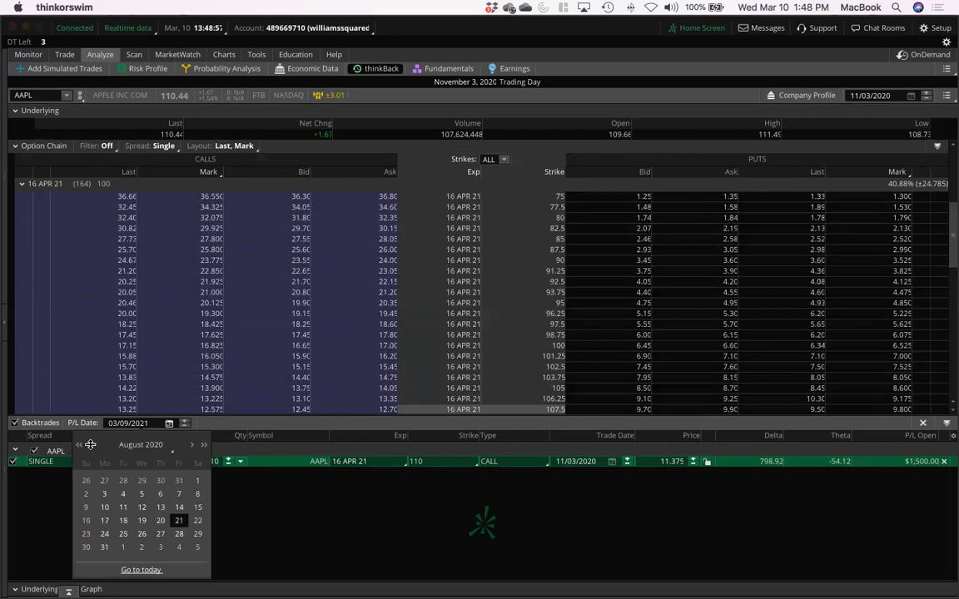
{"action": "left_click", "coordinate": [190, 445]}
{"action": "left_click", "coordinate": [190, 444]}
{"action": "left_click", "coordinate": [190, 445]}
{"action": "left_click", "coordinate": [190, 445]}
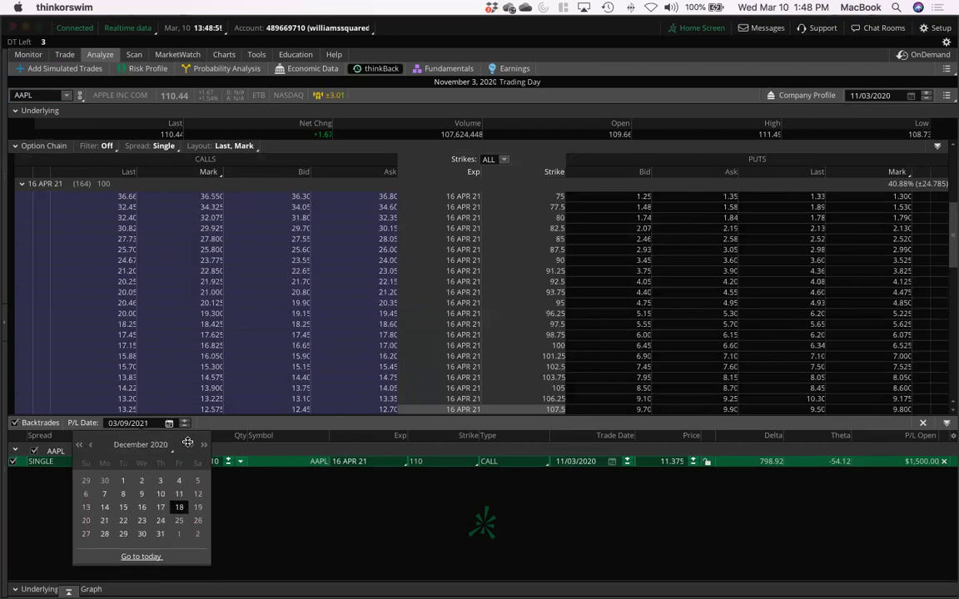
{"action": "left_click", "coordinate": [127, 494]}
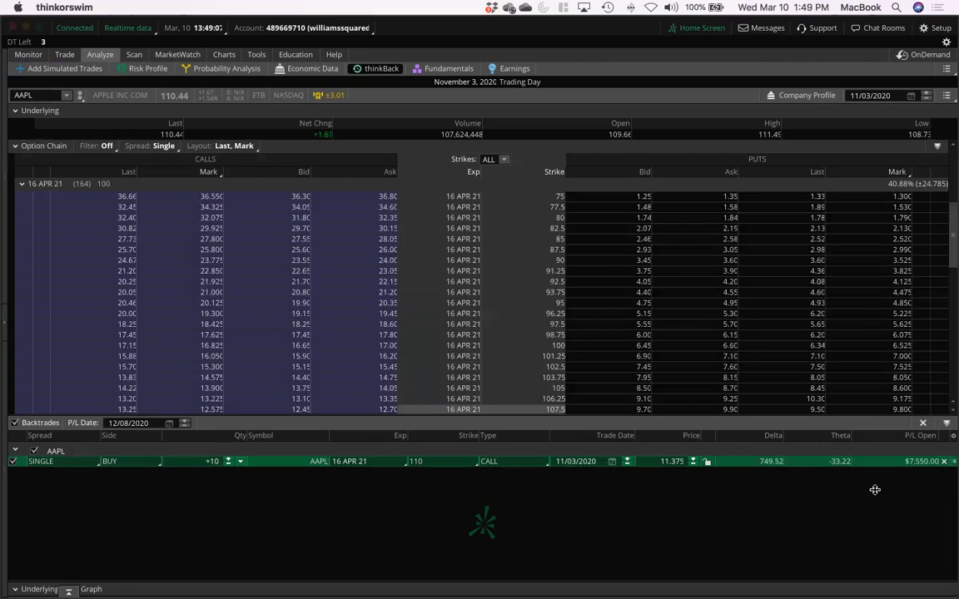
Switch to Calculator, divide 7550 by 11375 to get the backtrade's return, and switch back to thinkorswim.
{"action": "key", "text": "super+Tab"}
{"action": "key", "text": "super+Tab"}
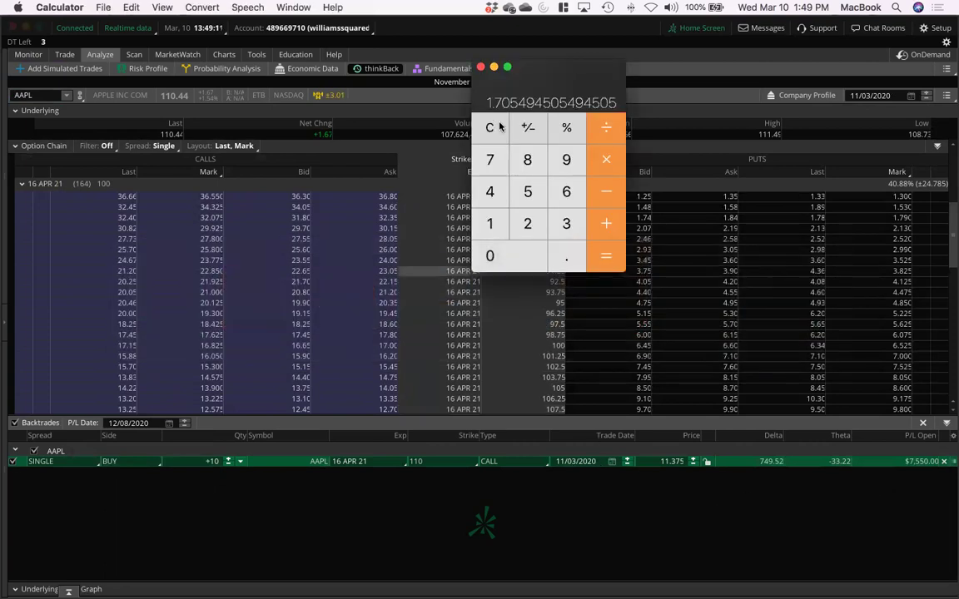
{"action": "left_click", "coordinate": [497, 134]}
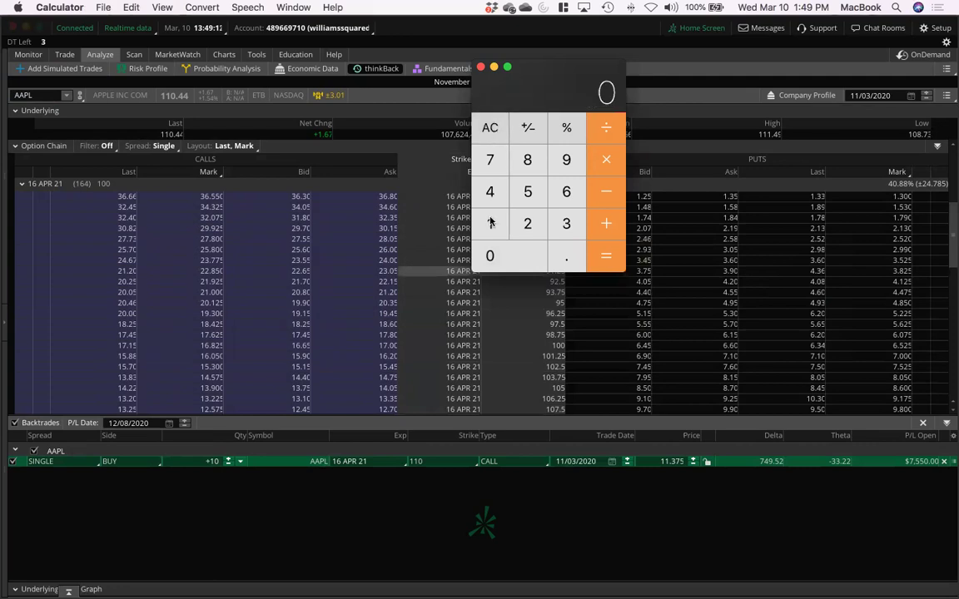
{"action": "left_click", "coordinate": [490, 160]}
{"action": "left_click", "coordinate": [528, 192]}
{"action": "left_click", "coordinate": [528, 192]}
{"action": "left_click", "coordinate": [491, 255]}
{"action": "left_click", "coordinate": [610, 133]}
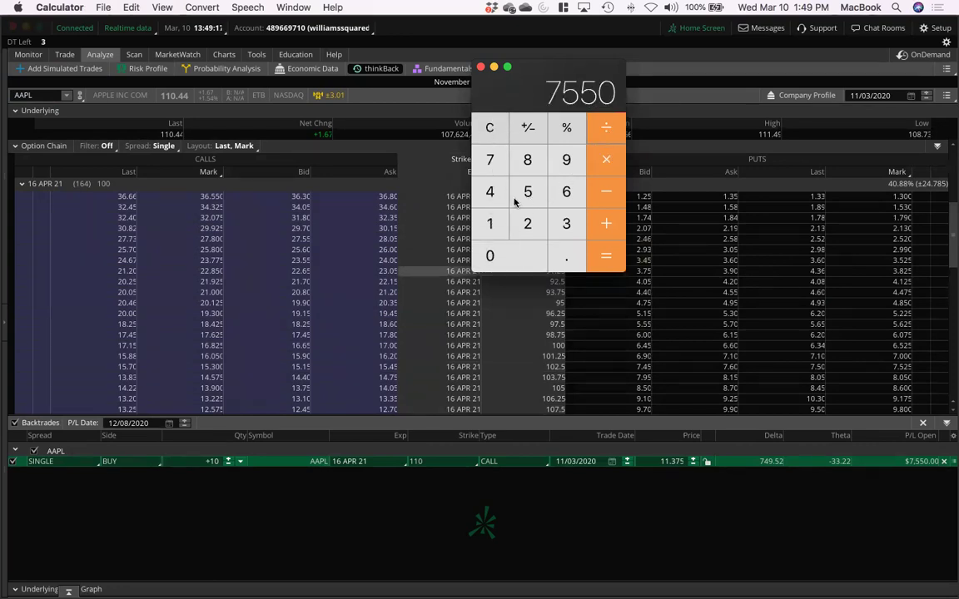
{"action": "double_click", "coordinate": [491, 223]}
{"action": "left_click", "coordinate": [566, 223]}
{"action": "left_click", "coordinate": [490, 159]}
{"action": "left_click", "coordinate": [527, 192]}
{"action": "left_click", "coordinate": [606, 256]}
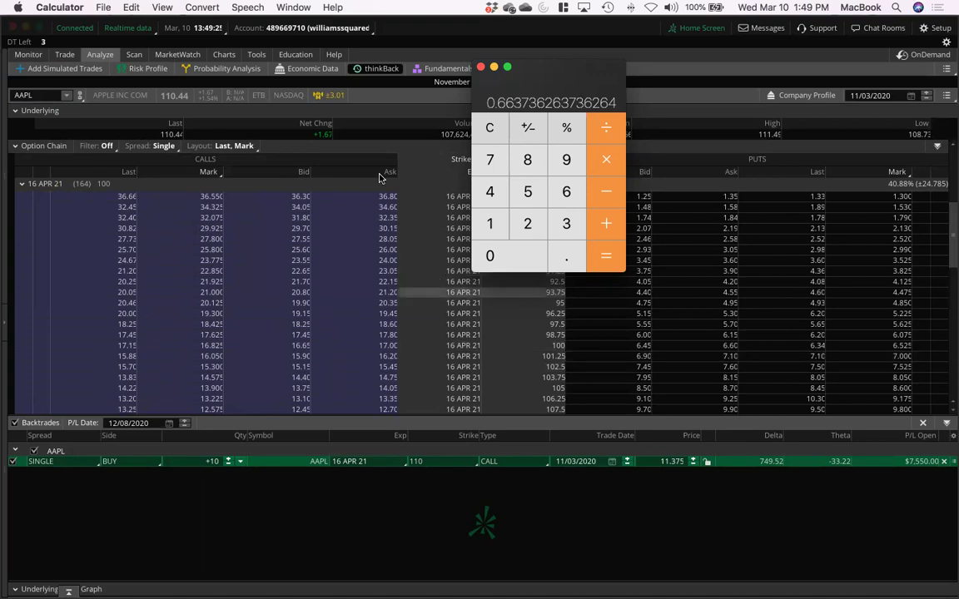
{"action": "left_click", "coordinate": [356, 211]}
Return to the AAPL chart, measure the early November to early December rise again with a temporary trendline, and cancel it.
{"action": "left_click", "coordinate": [224, 54]}
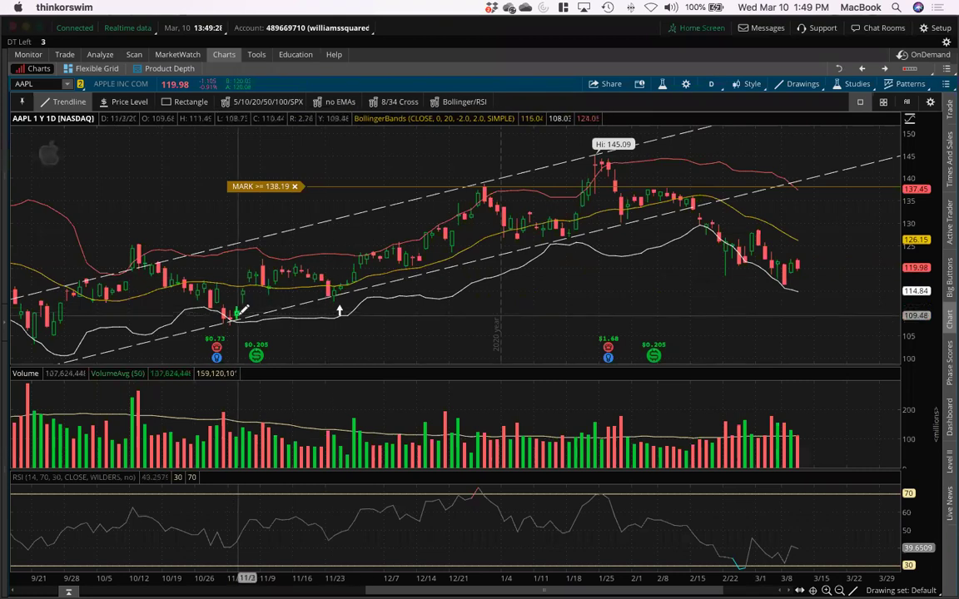
{"action": "mouse_move", "coordinate": [238, 316]}
{"action": "left_mouse_down"}
{"action": "mouse_move", "coordinate": [386, 217]}
{"action": "mouse_move", "coordinate": [462, 199]}
{"action": "mouse_move", "coordinate": [443, 220]}
{"action": "mouse_move", "coordinate": [397, 237]}
{"action": "left_mouse_up"}
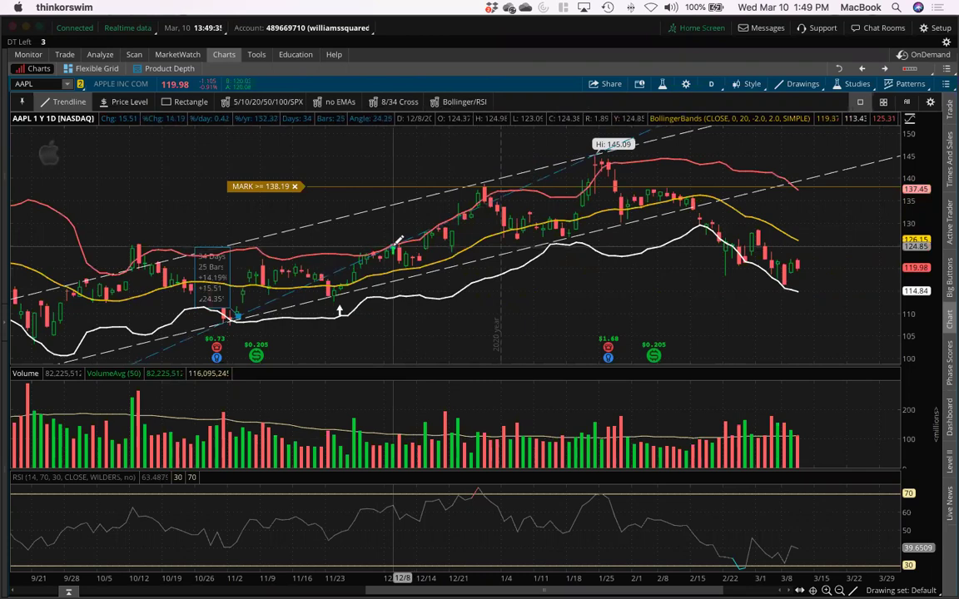
{"action": "left_click_drag", "start_coordinate": [397, 238], "coordinate": [398, 238]}
{"action": "left_click_drag", "start_coordinate": [398, 238], "coordinate": [397, 238]}
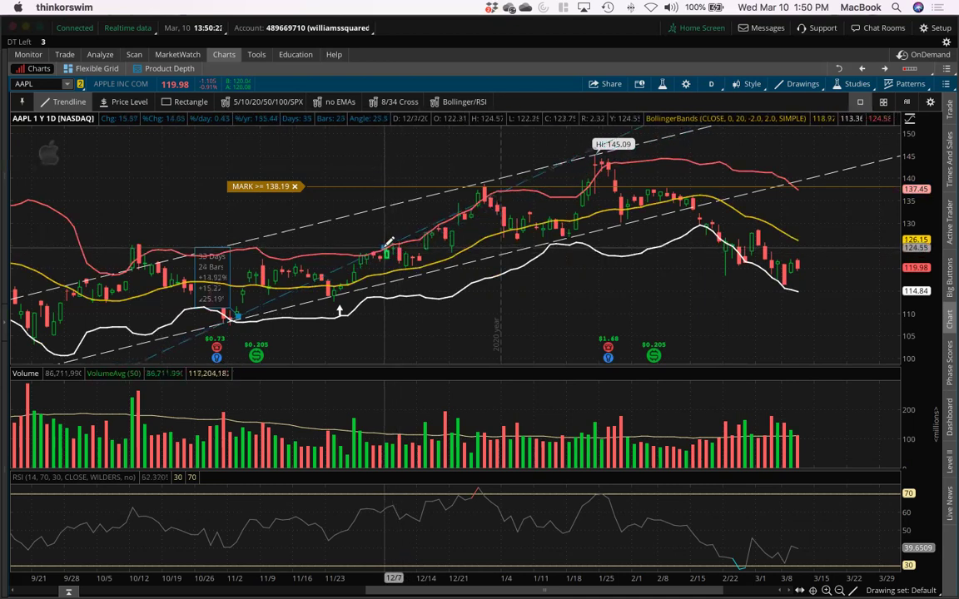
{"action": "key", "text": "Escape"}
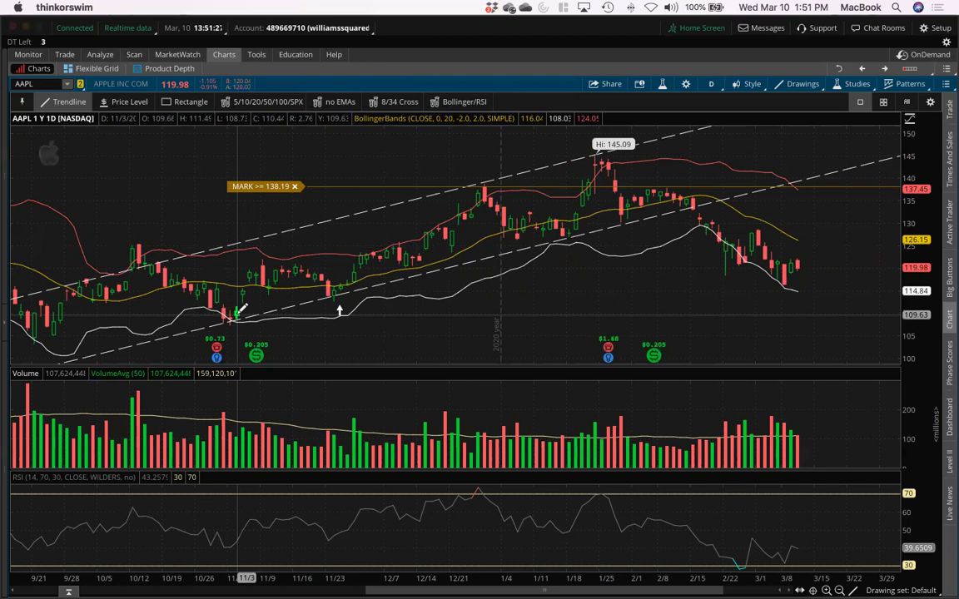
Return to the AAPL backtrade for its option price, switch to Calculator, and work out 11.375 less 10%.
{"action": "left_click", "coordinate": [100, 54]}
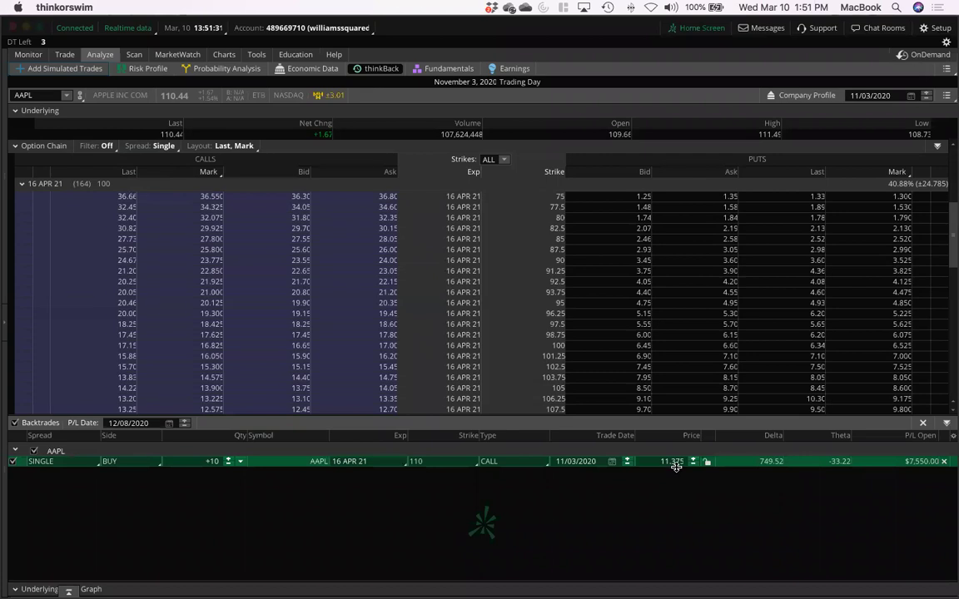
{"action": "key", "text": "super+Tab"}
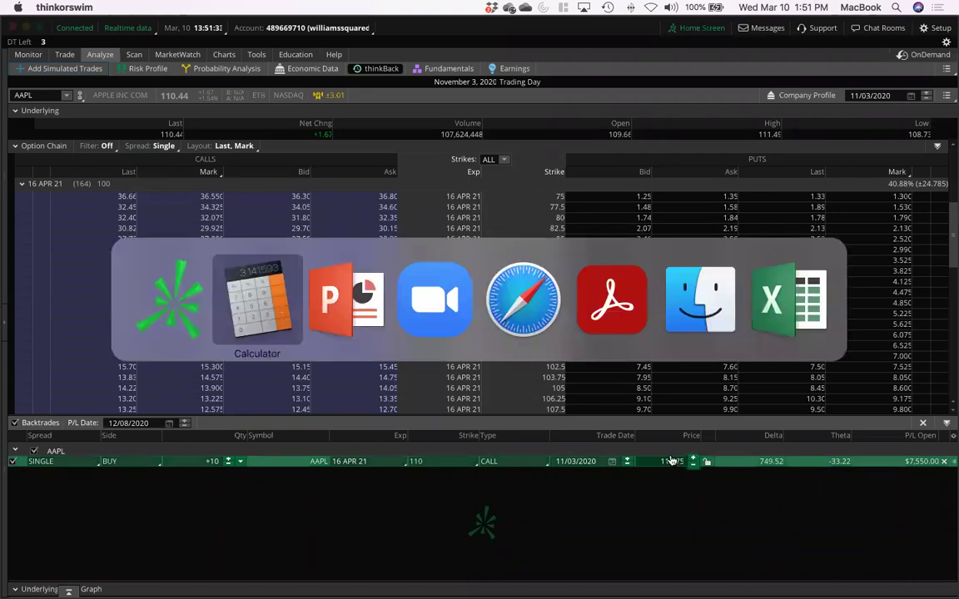
{"action": "left_click", "coordinate": [489, 126]}
{"action": "left_click", "coordinate": [492, 225]}
{"action": "left_click", "coordinate": [493, 224]}
{"action": "left_click", "coordinate": [563, 255]}
{"action": "left_click", "coordinate": [565, 239]}
{"action": "left_click", "coordinate": [491, 165]}
{"action": "left_click", "coordinate": [526, 192]}
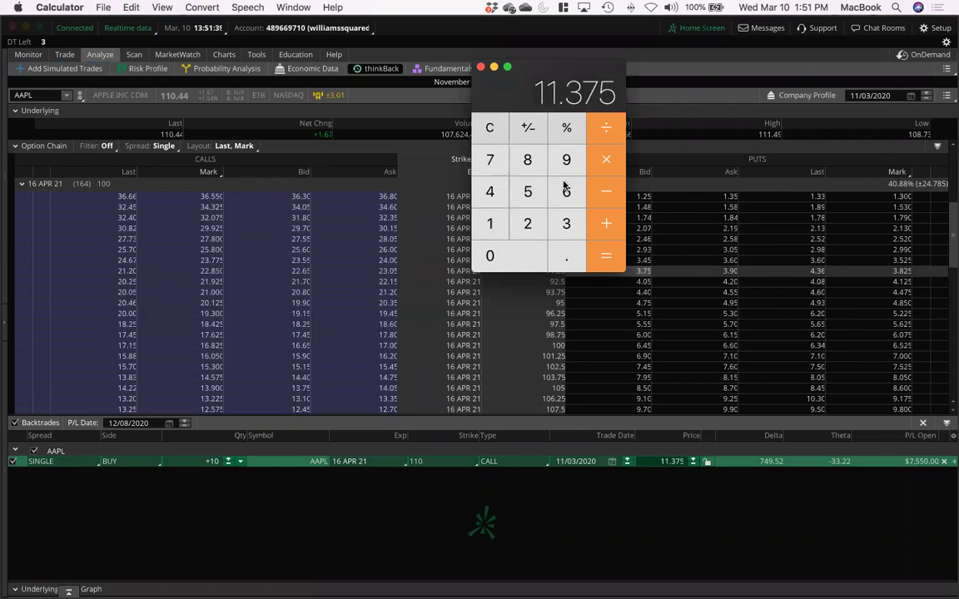
{"action": "left_click", "coordinate": [606, 159]}
{"action": "left_click", "coordinate": [491, 223]}
{"action": "left_click", "coordinate": [490, 255]}
{"action": "left_click", "coordinate": [566, 128]}
{"action": "left_click", "coordinate": [610, 259]}
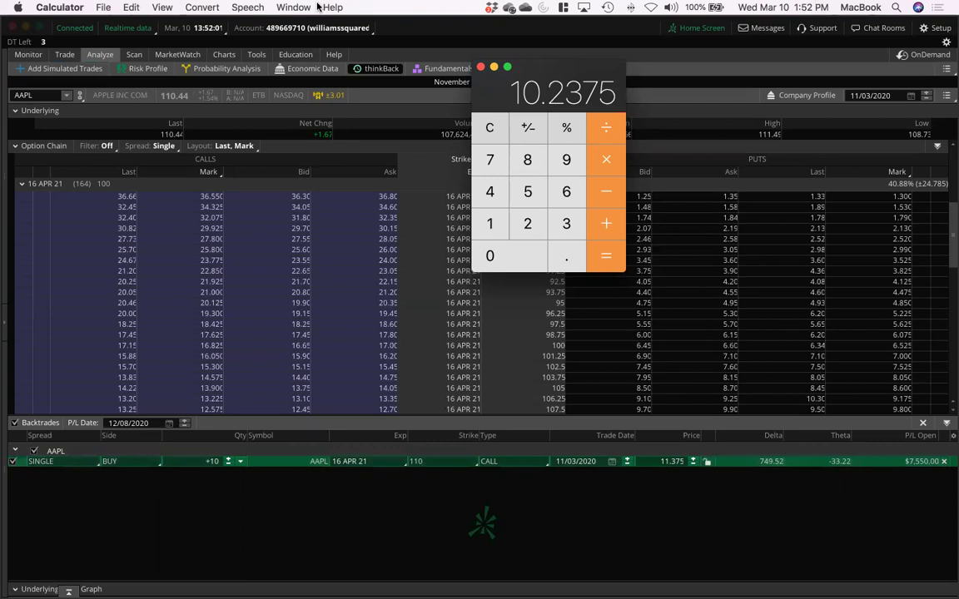
Return to the AAPL chart in thinkorswim, measure the early March decline with a temporary trendline, and cancel it.
{"action": "left_click", "coordinate": [221, 56]}
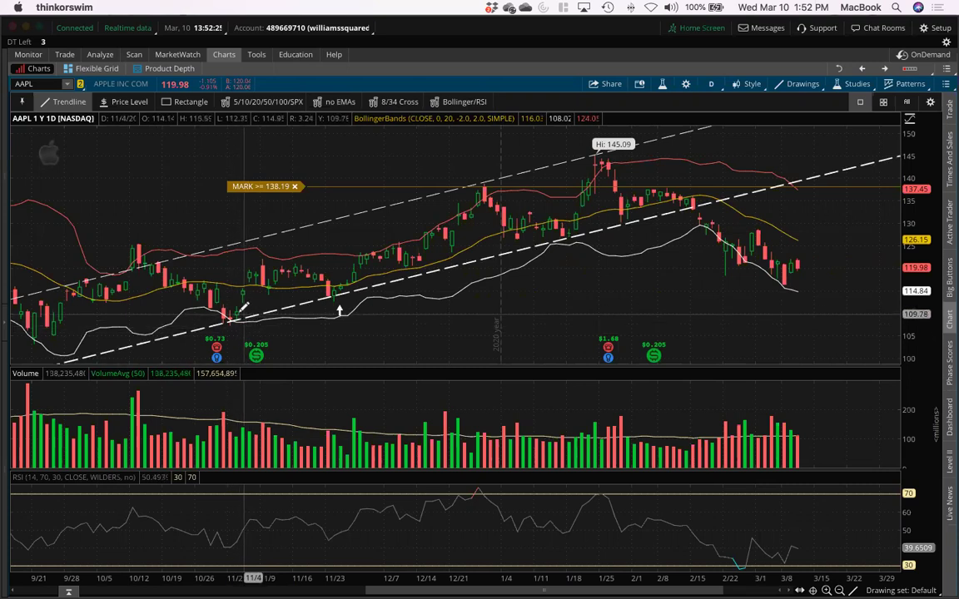
{"action": "mouse_move", "coordinate": [240, 314]}
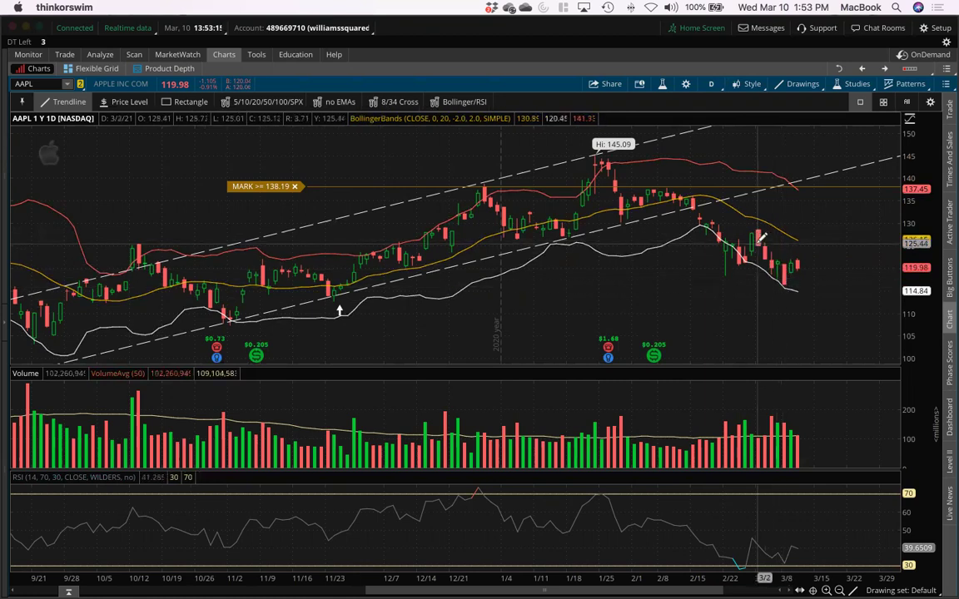
{"action": "left_click_drag", "start_coordinate": [757, 234], "coordinate": [785, 281]}
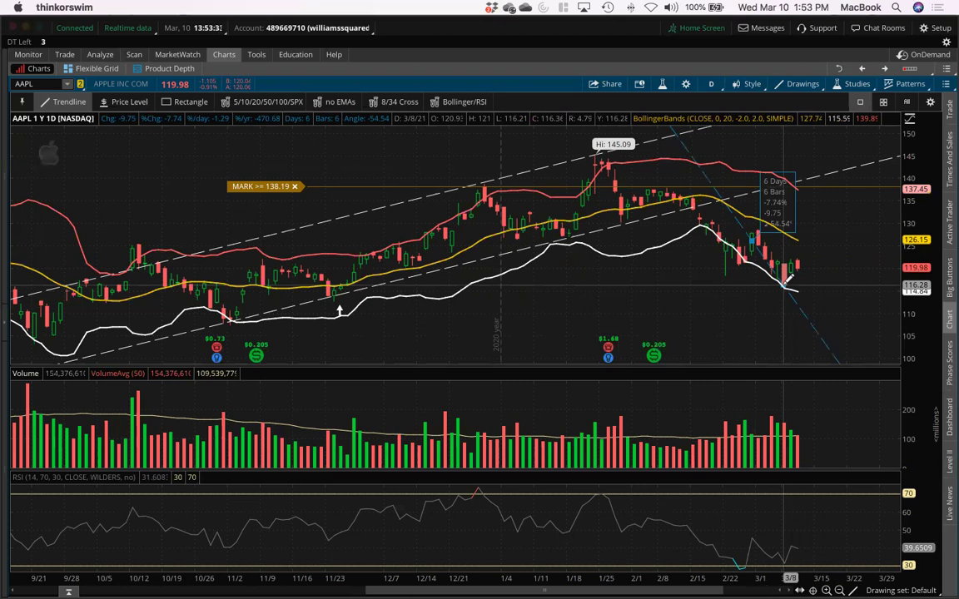
{"action": "left_click", "coordinate": [755, 237]}
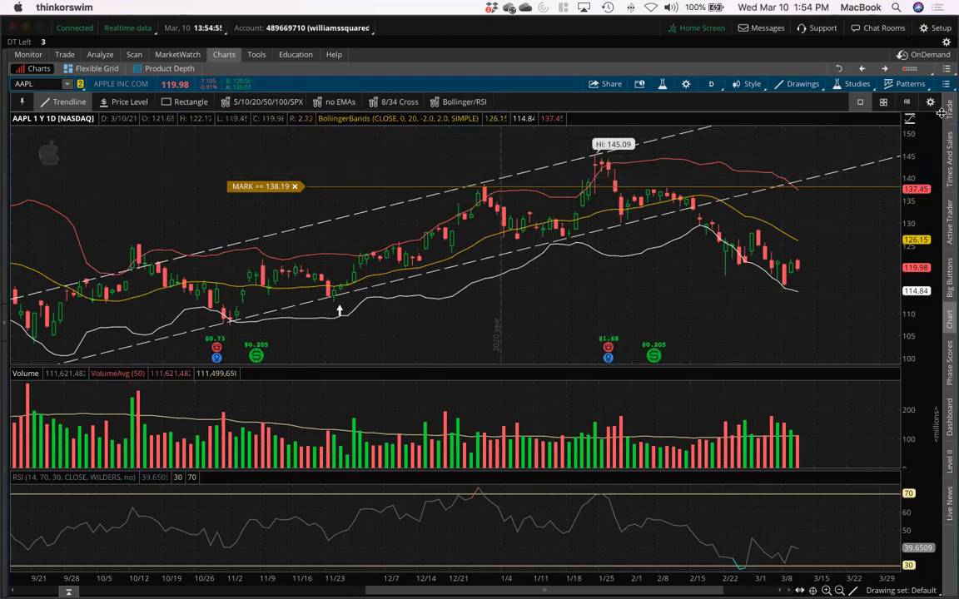
Draft a limit order to buy 100 AAPL shares at 120.07, review its cost in the confirmation, and delete it.
{"action": "left_click", "coordinate": [241, 87]}
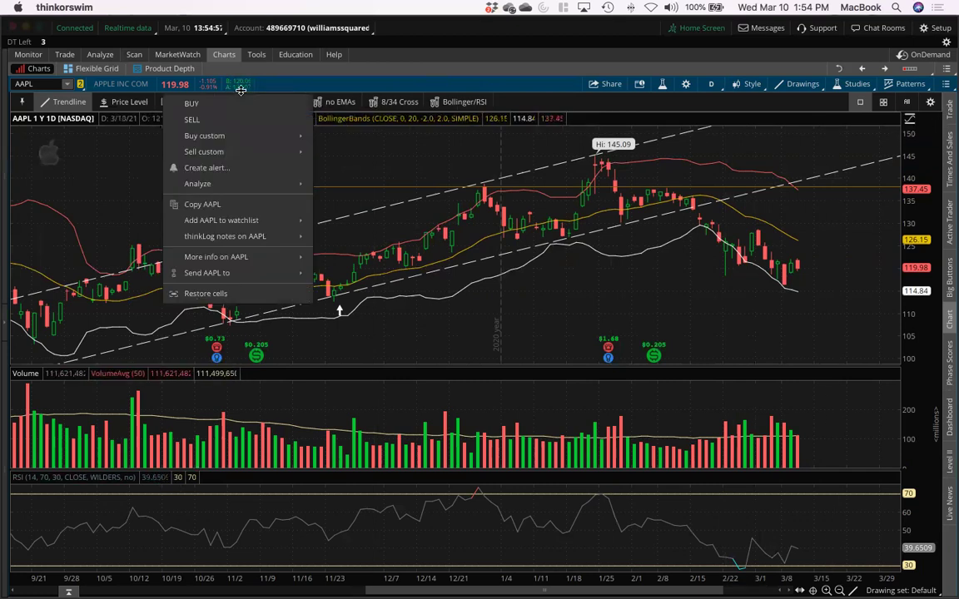
{"action": "left_click", "coordinate": [226, 100]}
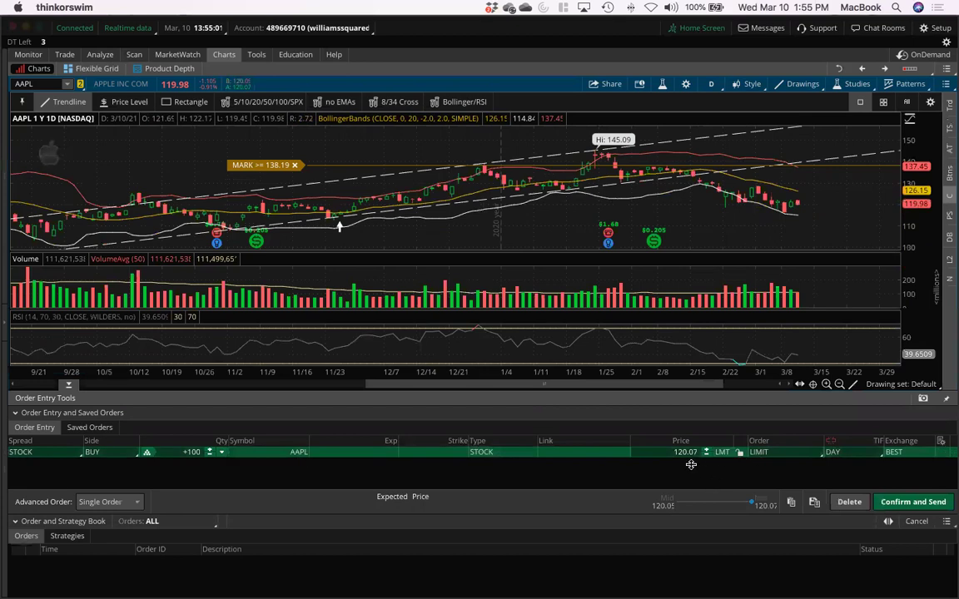
{"action": "left_click", "coordinate": [913, 502]}
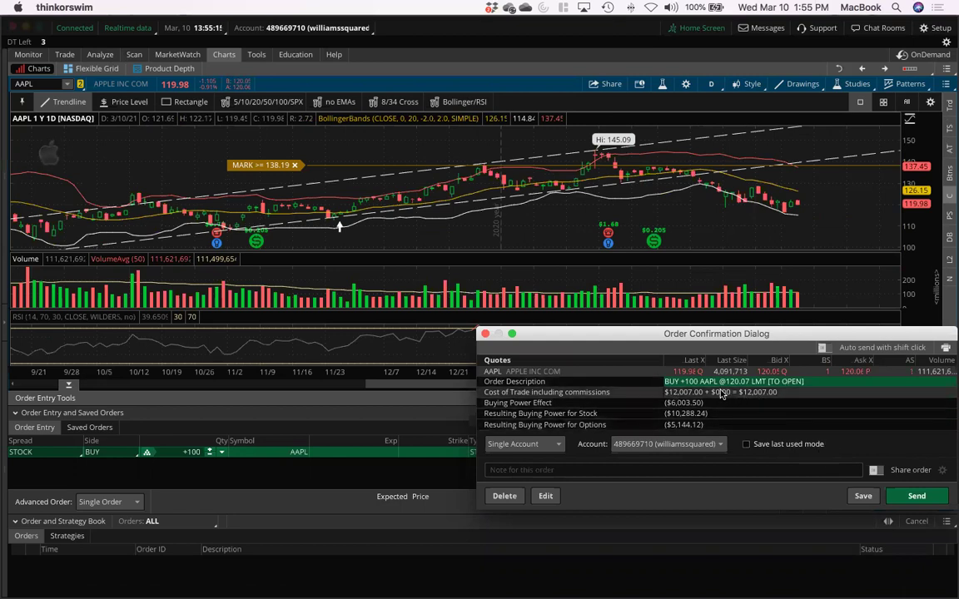
{"action": "left_click", "coordinate": [509, 495]}
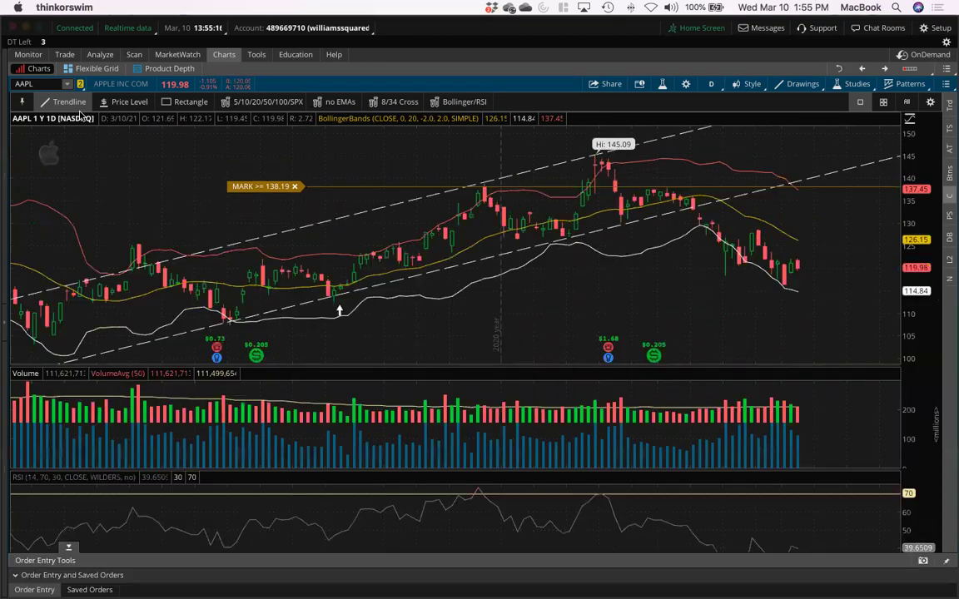
Load symbol X, draft a limit order to buy 100 shares at 20.97, review its cost, and delete it.
{"action": "type", "text": "X"}
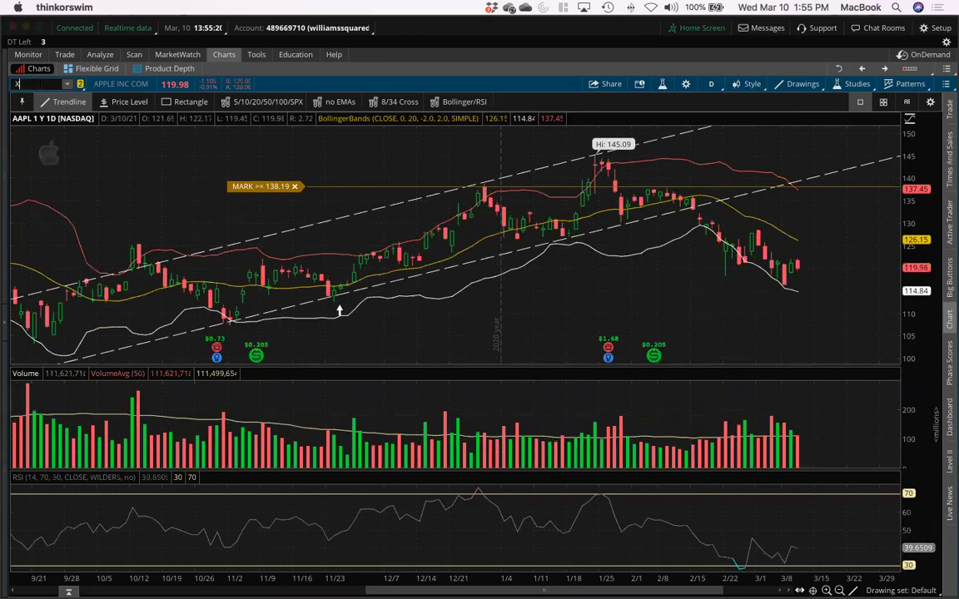
{"action": "key", "text": "Return"}
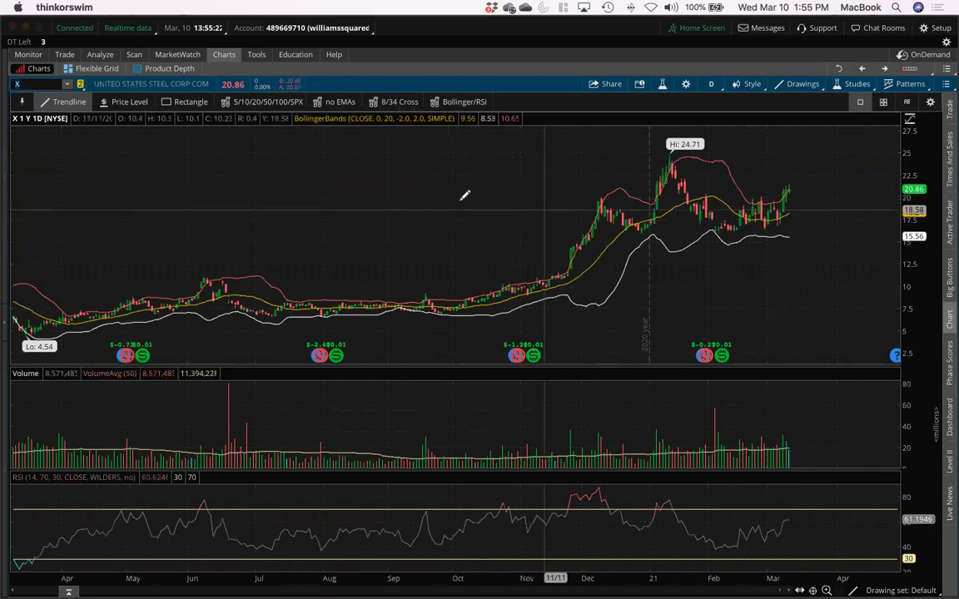
{"action": "left_click", "coordinate": [287, 87]}
{"action": "left_click", "coordinate": [275, 97]}
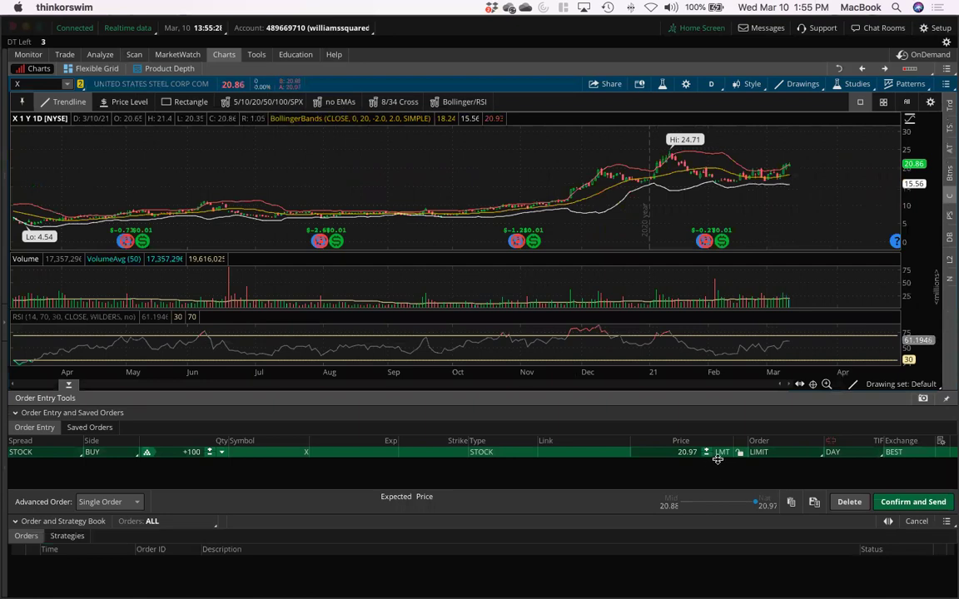
{"action": "left_click", "coordinate": [907, 501]}
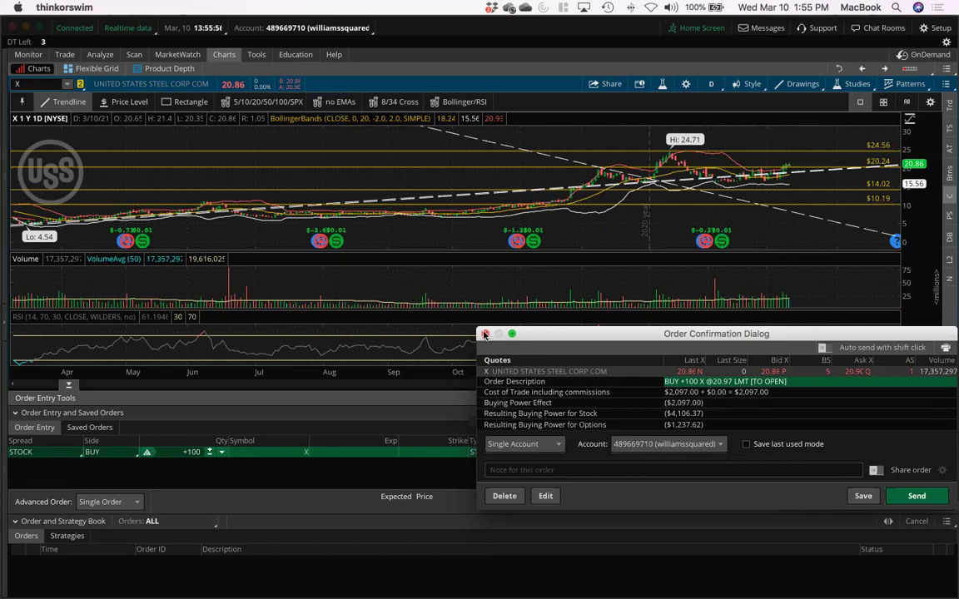
{"action": "left_click", "coordinate": [502, 495]}
{"action": "left_click", "coordinate": [508, 447]}
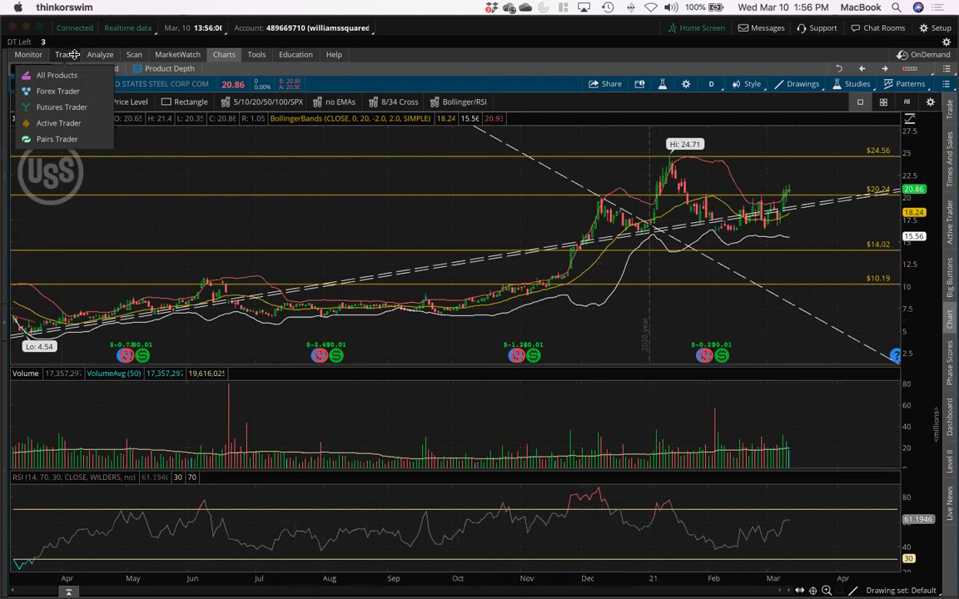
Draft a limit order to buy 150 X shares at 20.90, review its cost in the confirmation, and delete it.
{"action": "right_click", "coordinate": [313, 88]}
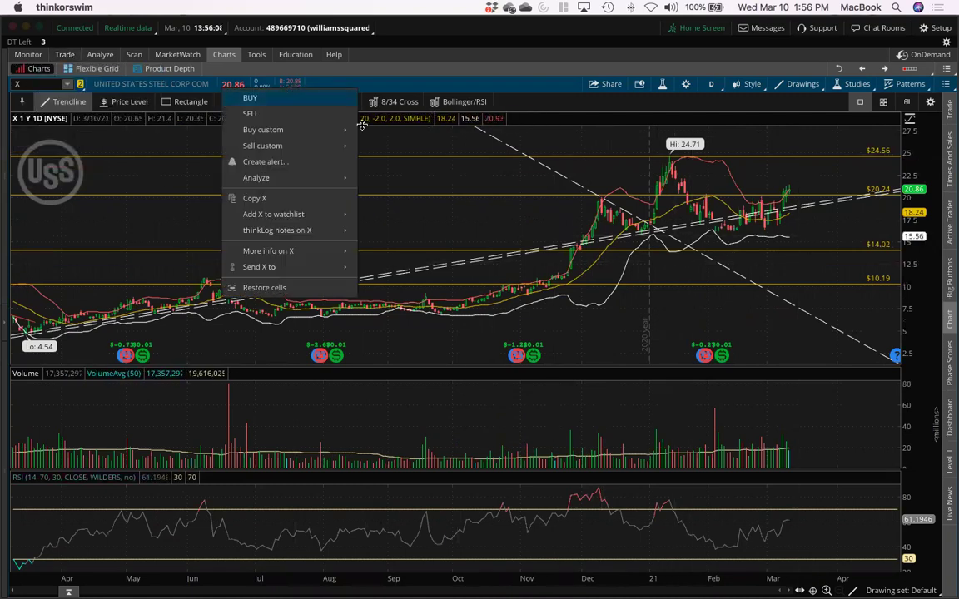
{"action": "left_click", "coordinate": [315, 95]}
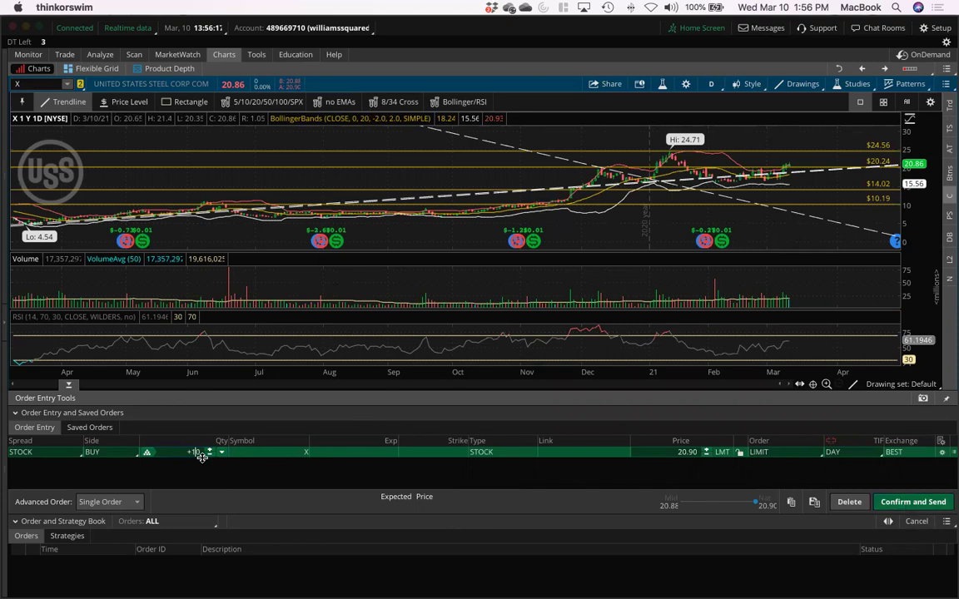
{"action": "left_click", "coordinate": [882, 501]}
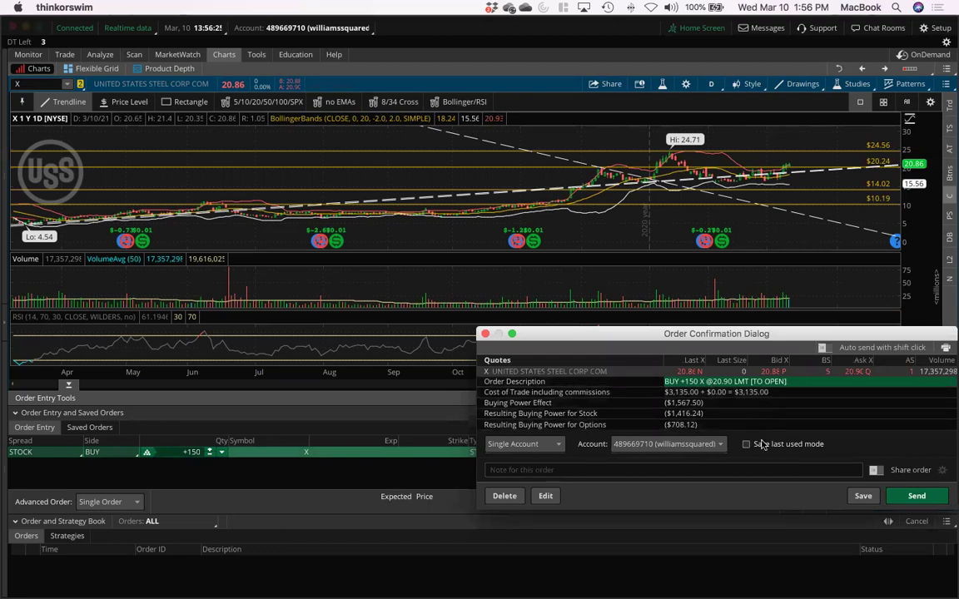
{"action": "left_click", "coordinate": [504, 495]}
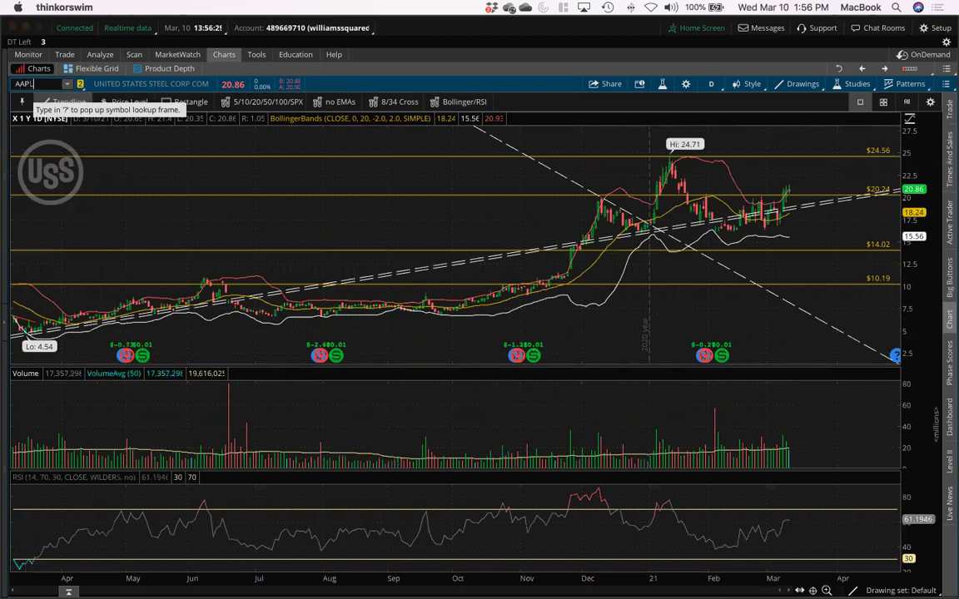
Load AAPL, draft a limit order to buy 20 shares at 120.07, review its cost, and return it to editing.
{"action": "key", "text": "Return"}
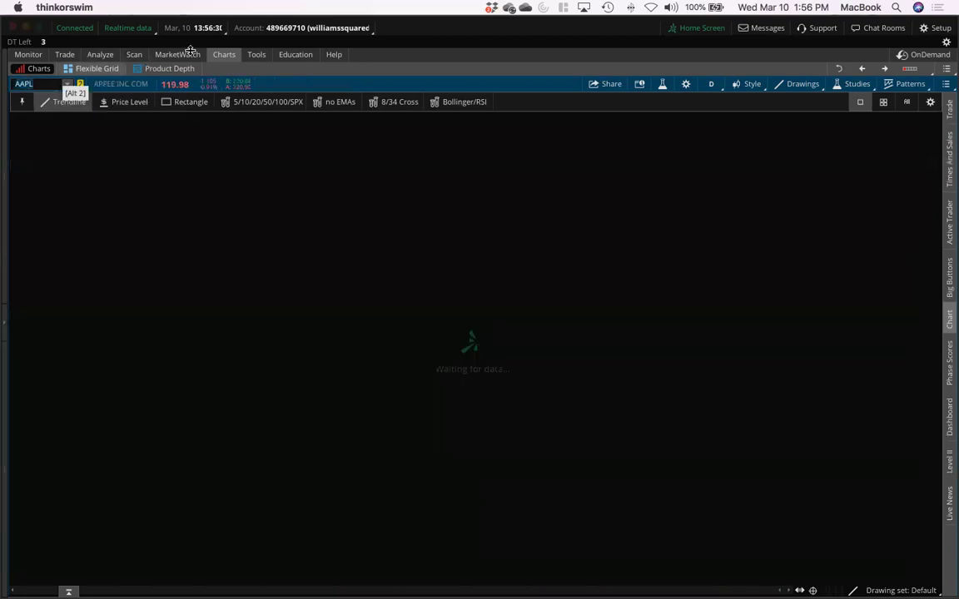
{"action": "left_click", "coordinate": [236, 88]}
{"action": "left_click", "coordinate": [259, 96]}
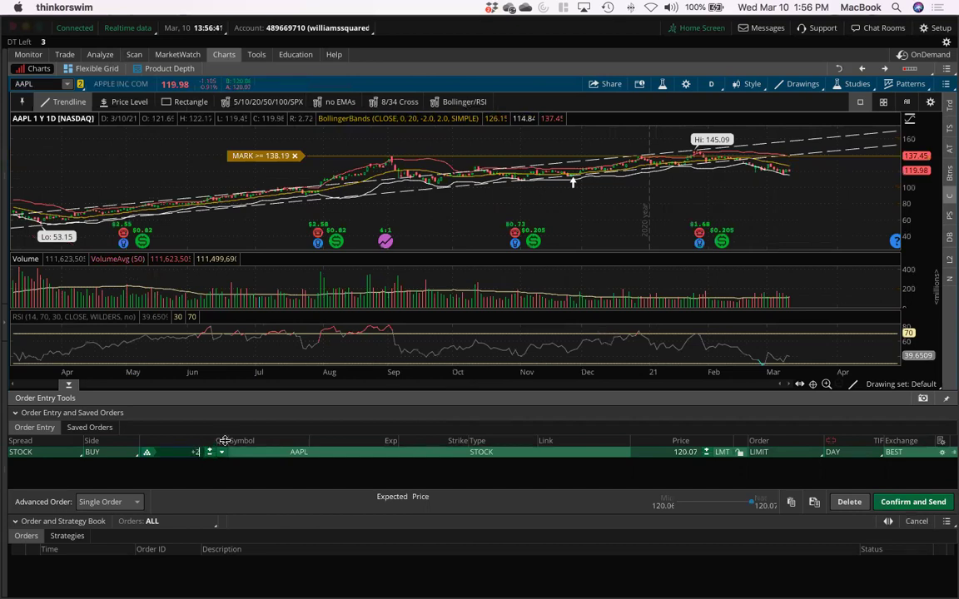
{"action": "left_click", "coordinate": [912, 502]}
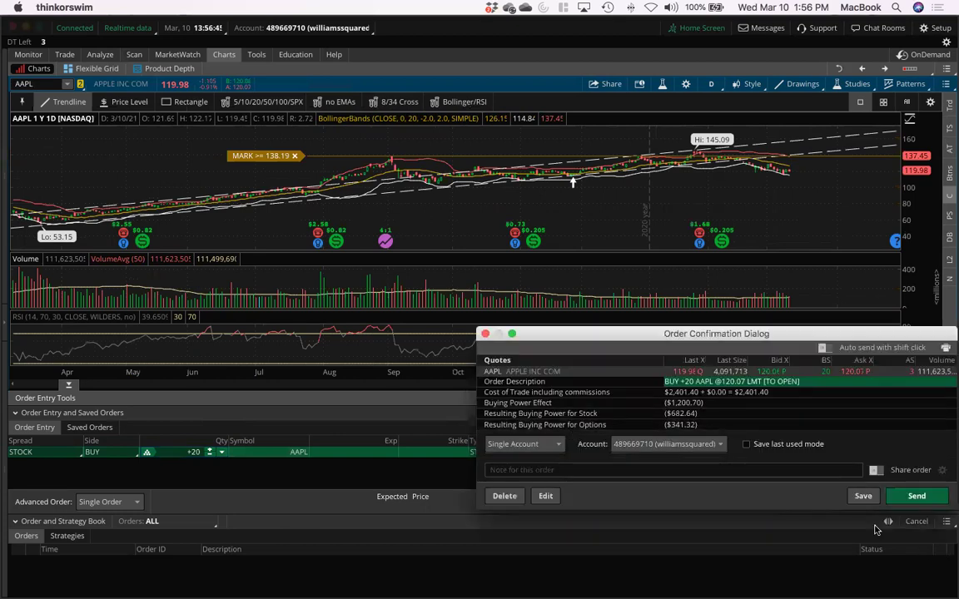
{"action": "left_click", "coordinate": [545, 496]}
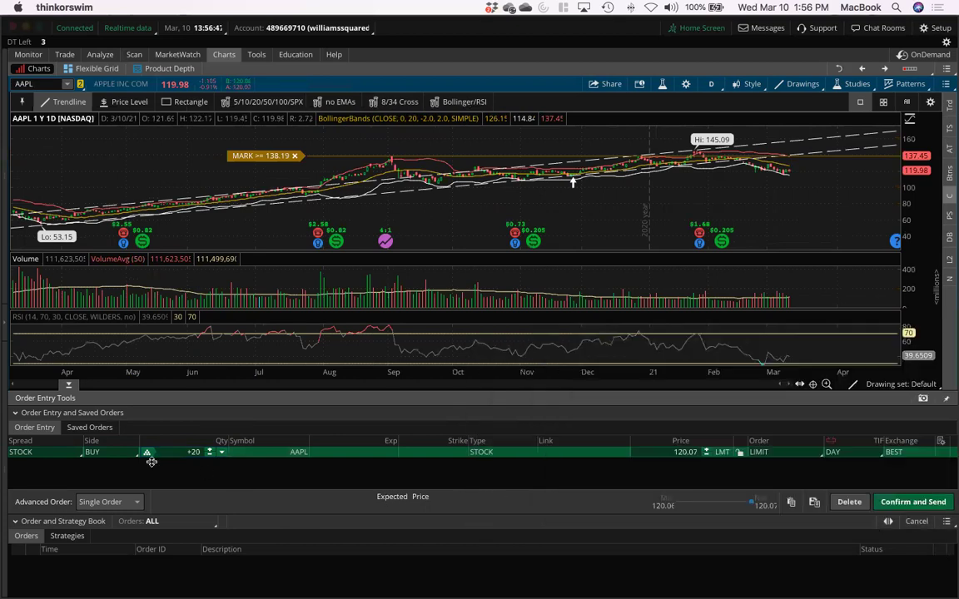
Set the AAPL order quantity to 25 shares, review its cost in the confirmation, and delete the order.
{"action": "double_click", "coordinate": [193, 452]}
{"action": "type", "text": "320"}
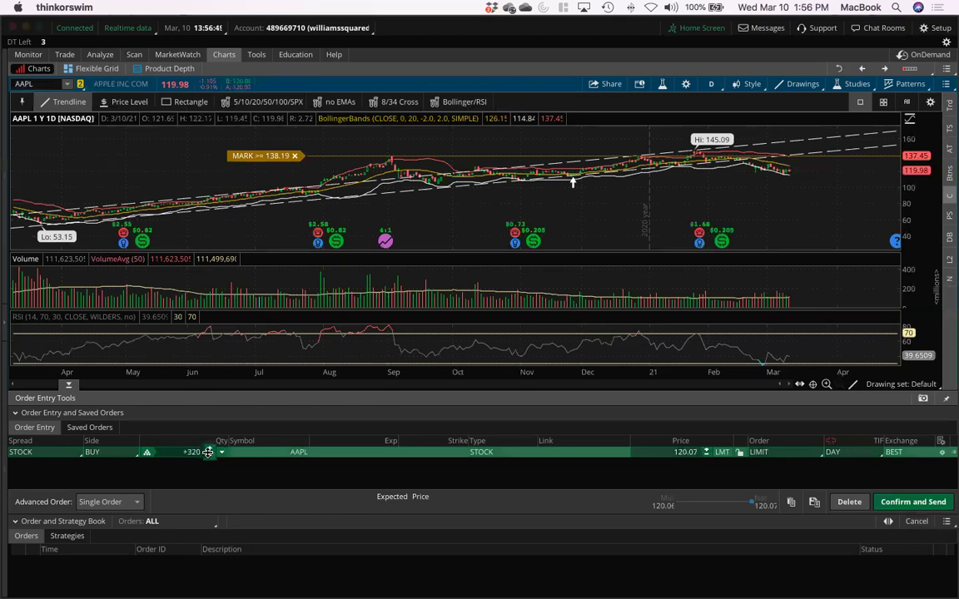
{"action": "key", "text": "BackSpace"}
{"action": "key", "text": "BackSpace"}
{"action": "key", "text": "BackSpace"}
{"action": "type", "text": "25"}
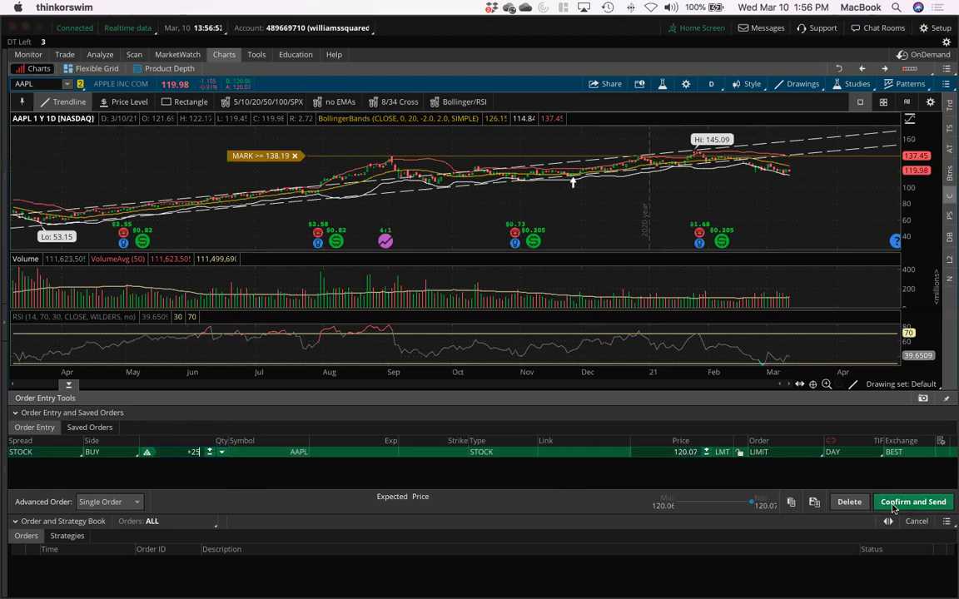
{"action": "left_click", "coordinate": [892, 504]}
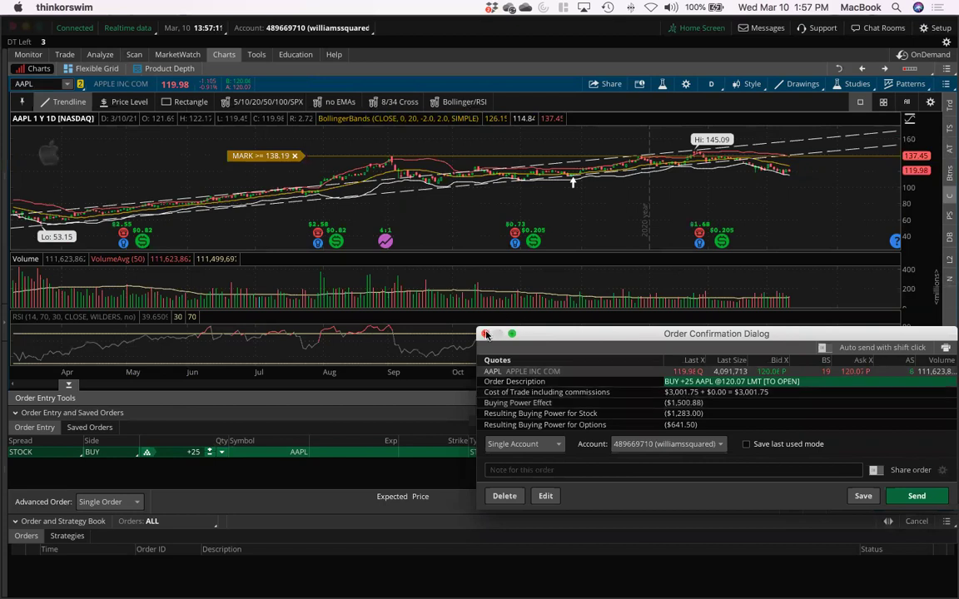
{"action": "left_click", "coordinate": [505, 496]}
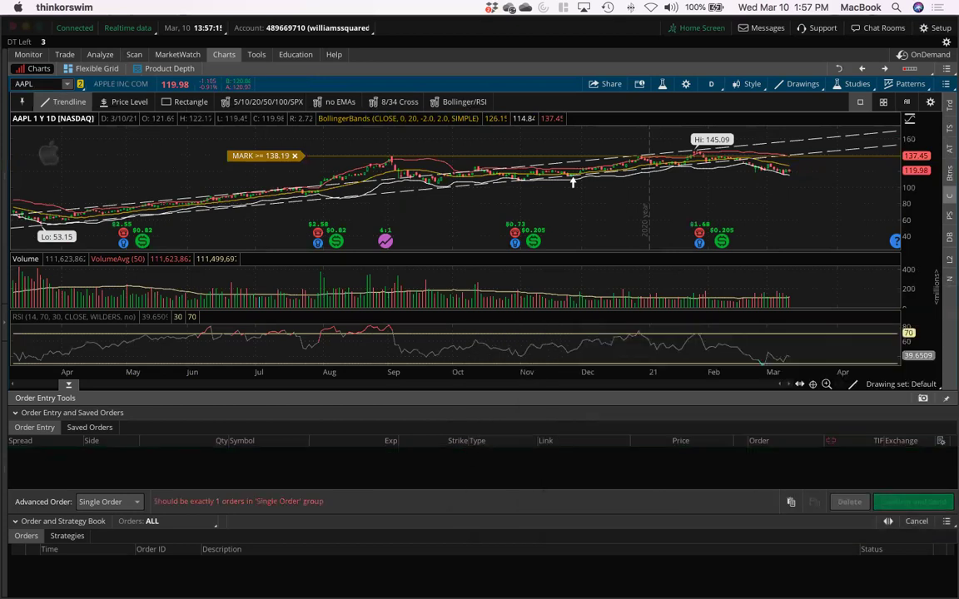
Open AAPL's current option chain, expand the 16 APR 21 expiration to view its strikes, and collapse it.
{"action": "left_click", "coordinate": [65, 55]}
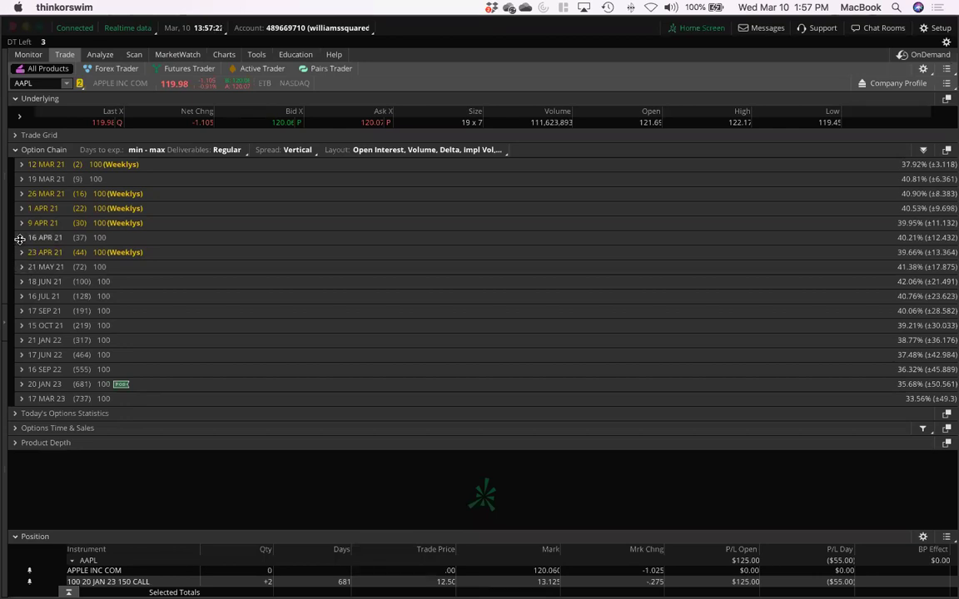
{"action": "left_click", "coordinate": [21, 238]}
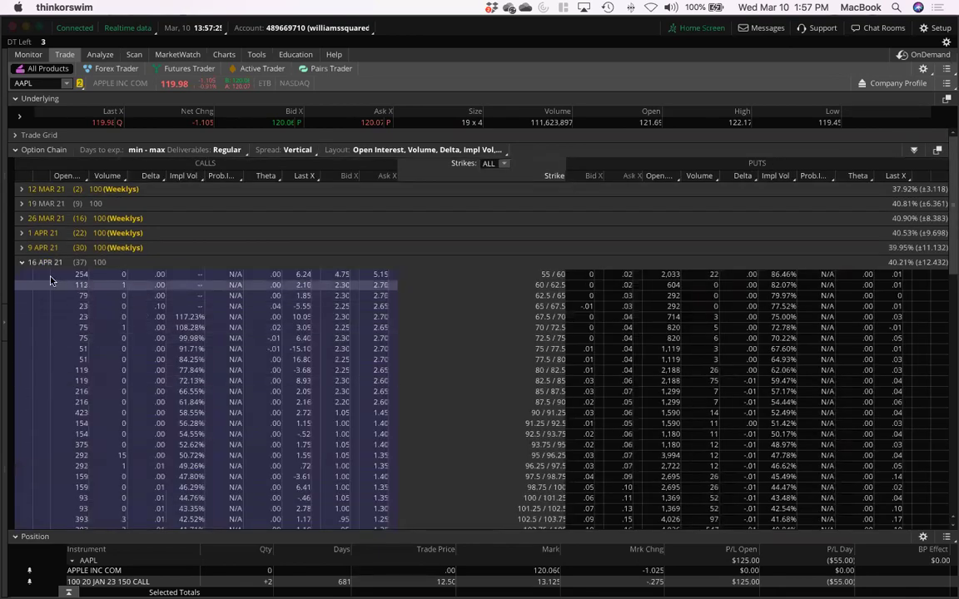
{"action": "scroll", "coordinate": [125, 287], "scroll_direction": "down", "scroll_amount": 1}
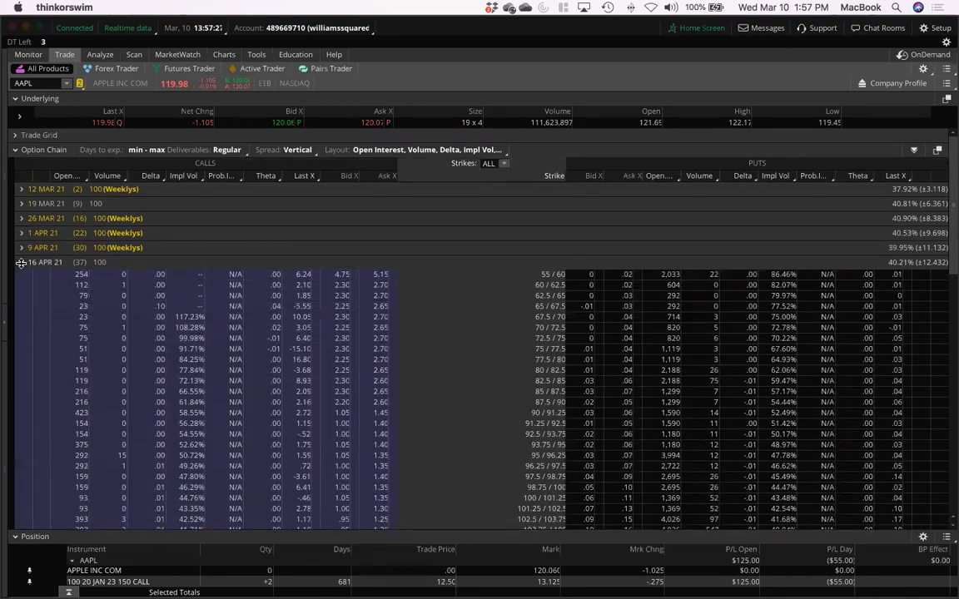
{"action": "left_click", "coordinate": [22, 255]}
Return to the AAPL thinkBack backtest for 11/03/2020 and collapse the Underlying & P/L Graph section.
{"action": "left_click", "coordinate": [100, 55]}
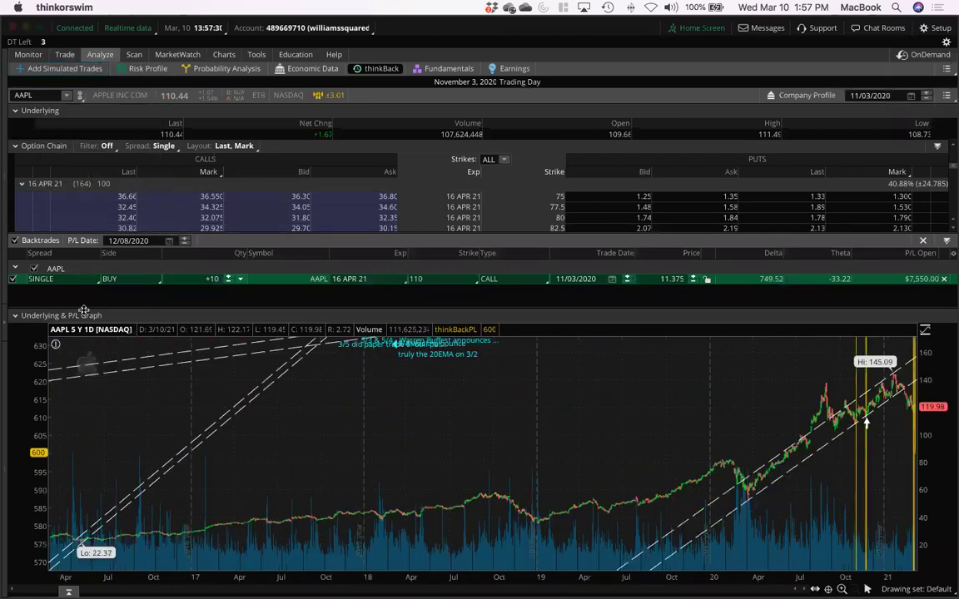
{"action": "left_click", "coordinate": [15, 316]}
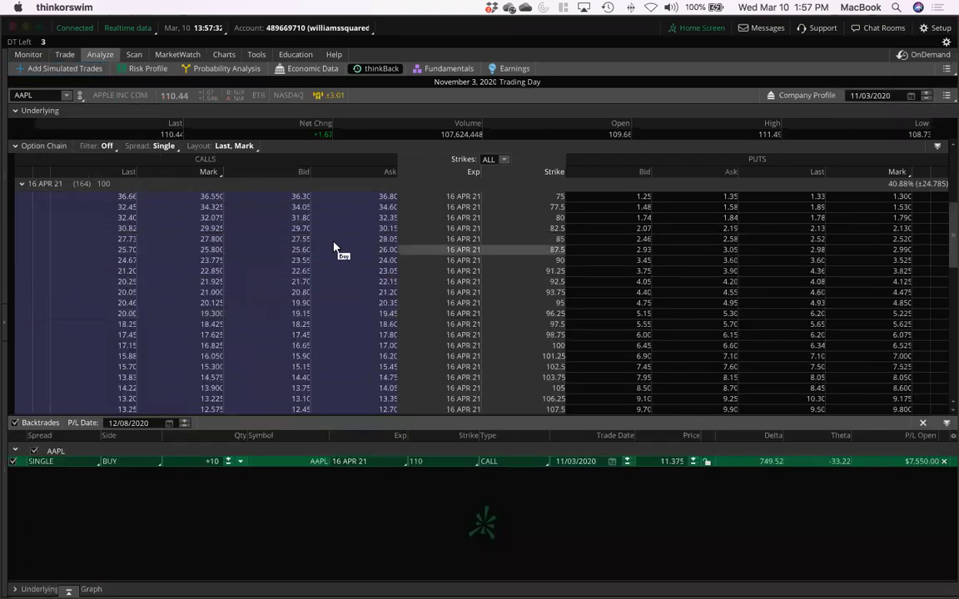
{"action": "scroll", "coordinate": [339, 258], "scroll_direction": "up", "scroll_amount": 2}
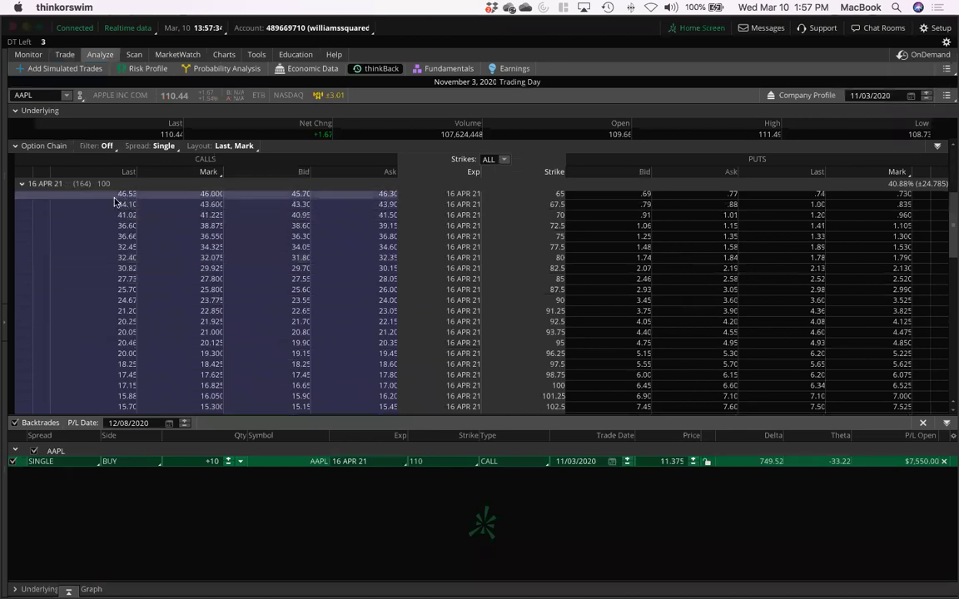
{"action": "scroll", "coordinate": [391, 279], "scroll_direction": "up", "scroll_amount": 3}
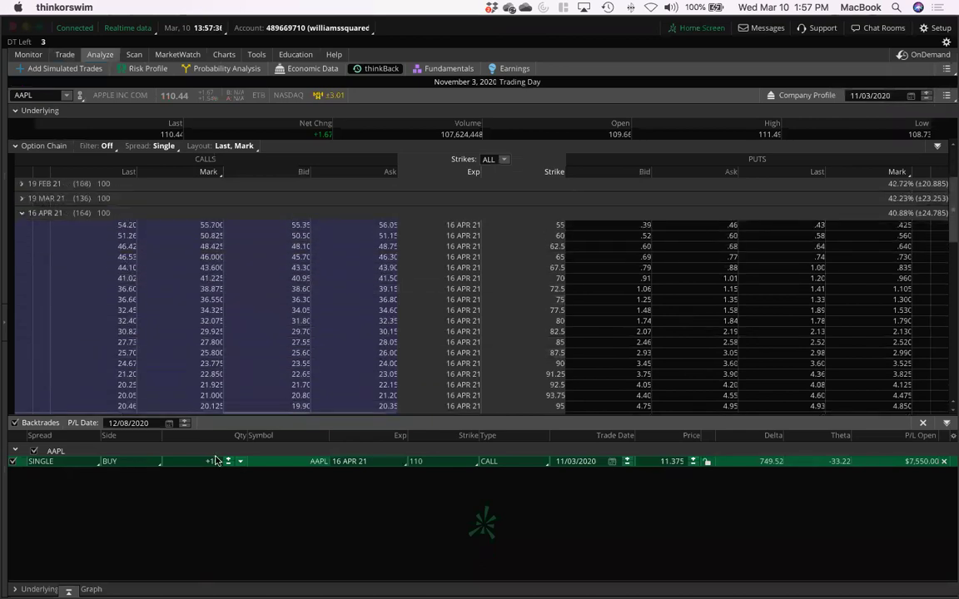
Set the quantity of the AAPL 16 APR 21 110 call backtrade to 3 contracts.
{"action": "type", "text": "0"}
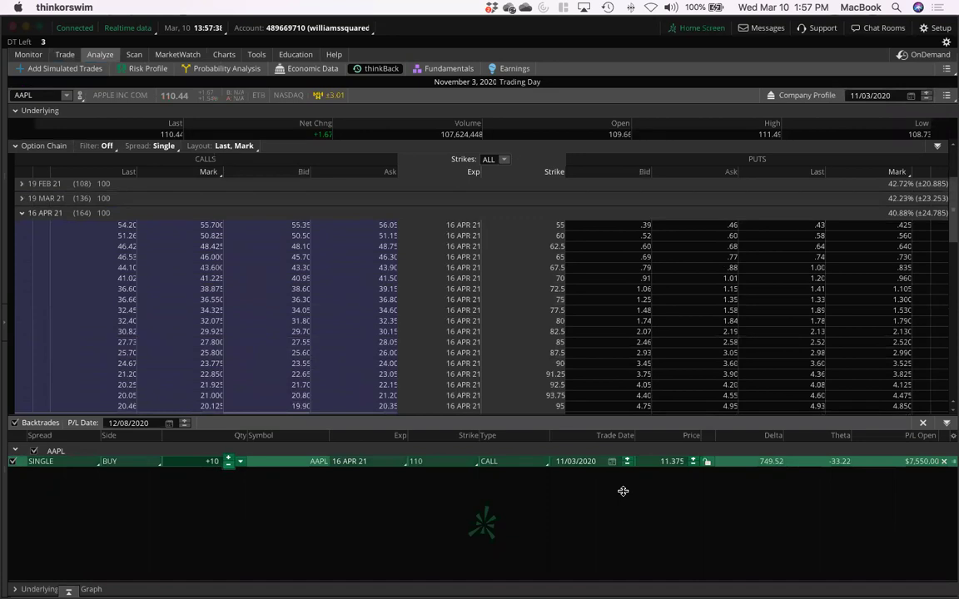
{"action": "left_click", "coordinate": [226, 464]}
{"action": "left_click", "coordinate": [226, 463]}
{"action": "left_click", "coordinate": [227, 464]}
{"action": "left_click", "coordinate": [226, 463]}
{"action": "left_click", "coordinate": [227, 464]}
{"action": "left_click", "coordinate": [226, 463]}
{"action": "left_click", "coordinate": [227, 464]}
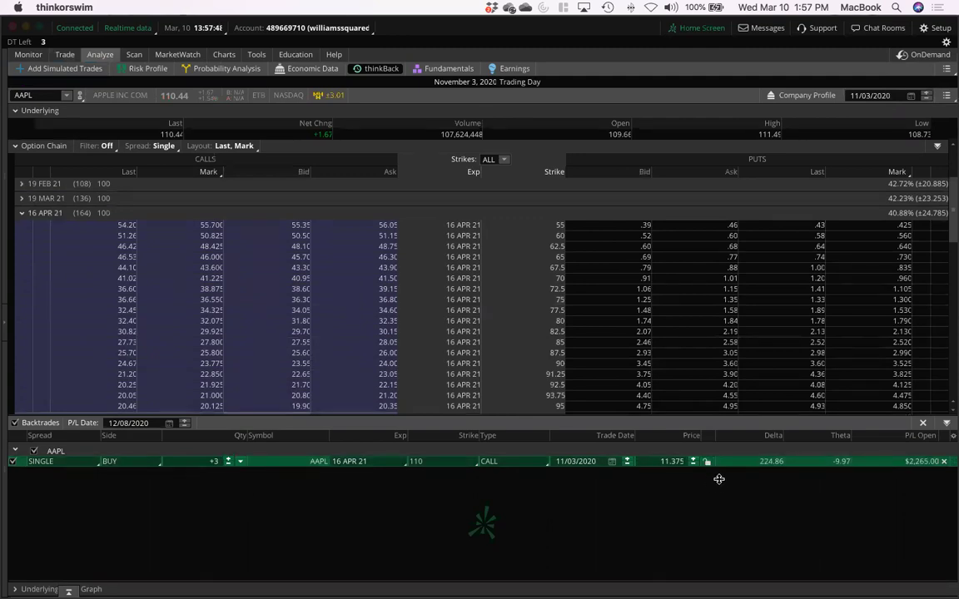
Switch to Calculator.
{"action": "key", "text": "super+Tab"}
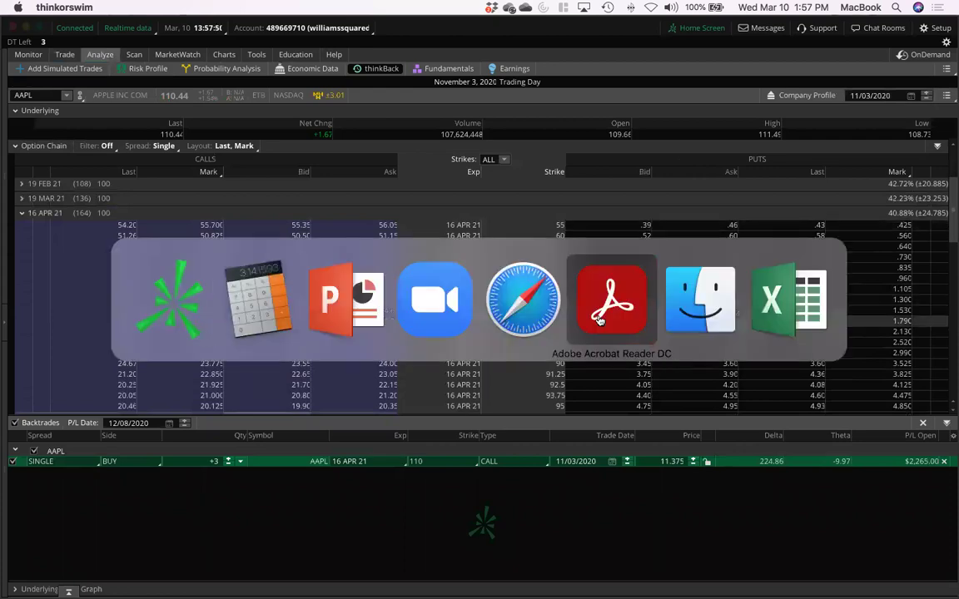
{"action": "key", "text": "super+Tab"}
{"action": "key", "text": "super+Tab"}
{"action": "key", "text": "super+Tab"}
{"action": "key", "text": "super+Tab"}
{"action": "key", "text": "super+Tab"}
{"action": "key", "text": "super+Tab"}
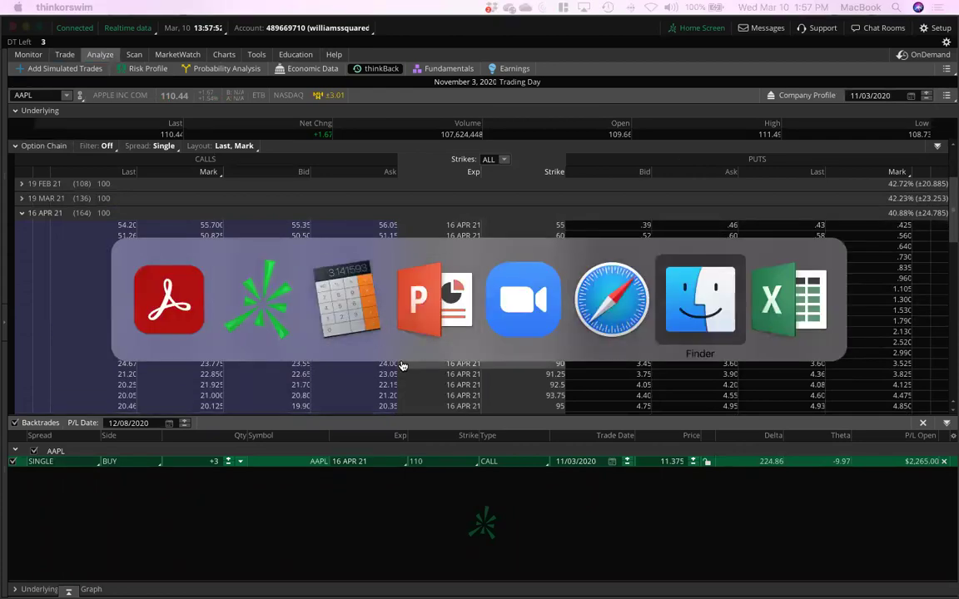
{"action": "key", "text": "super+shift+Tab"}
{"action": "key", "text": "super+shift+Tab"}
{"action": "key", "text": "super+shift+Tab"}
{"action": "key", "text": "super+shift+Tab"}
{"action": "key", "text": "Escape"}
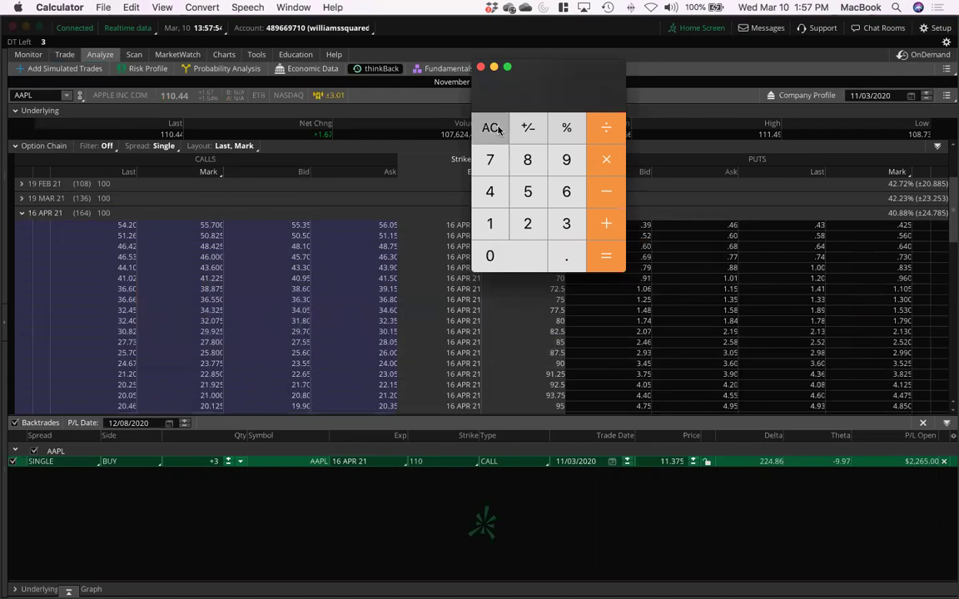
Calculate the cost of three AAPL call contracts by multiplying 11.375 by 3 and by 100.
{"action": "double_click", "coordinate": [502, 228]}
{"action": "left_click", "coordinate": [566, 255]}
{"action": "left_click", "coordinate": [566, 223]}
{"action": "left_click", "coordinate": [489, 160]}
{"action": "left_click", "coordinate": [527, 191]}
{"action": "left_click", "coordinate": [599, 160]}
{"action": "left_click", "coordinate": [566, 223]}
{"action": "left_click", "coordinate": [606, 257]}
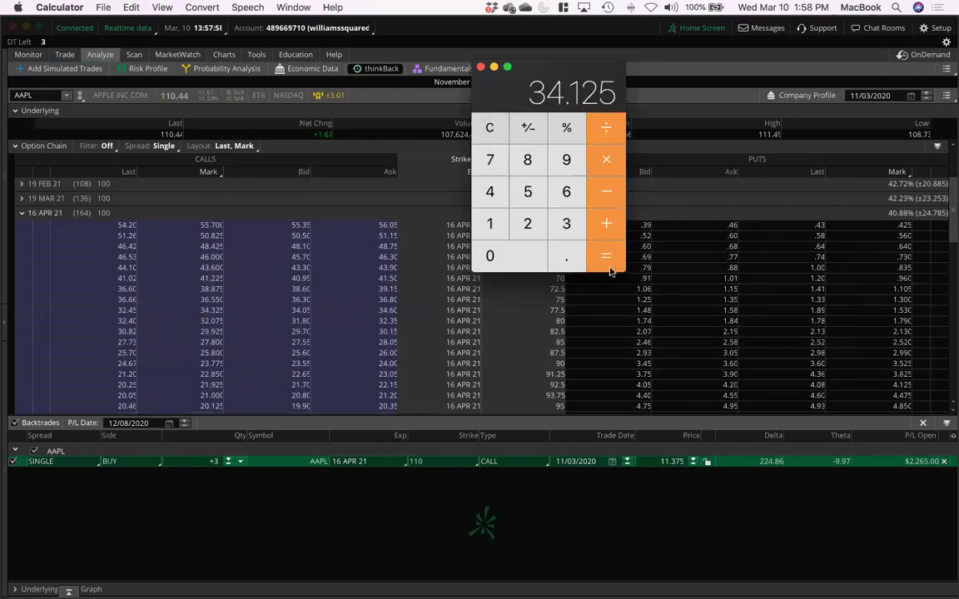
{"action": "left_click", "coordinate": [606, 161]}
{"action": "left_click", "coordinate": [490, 223]}
{"action": "double_click", "coordinate": [489, 256]}
{"action": "left_click", "coordinate": [605, 255]}
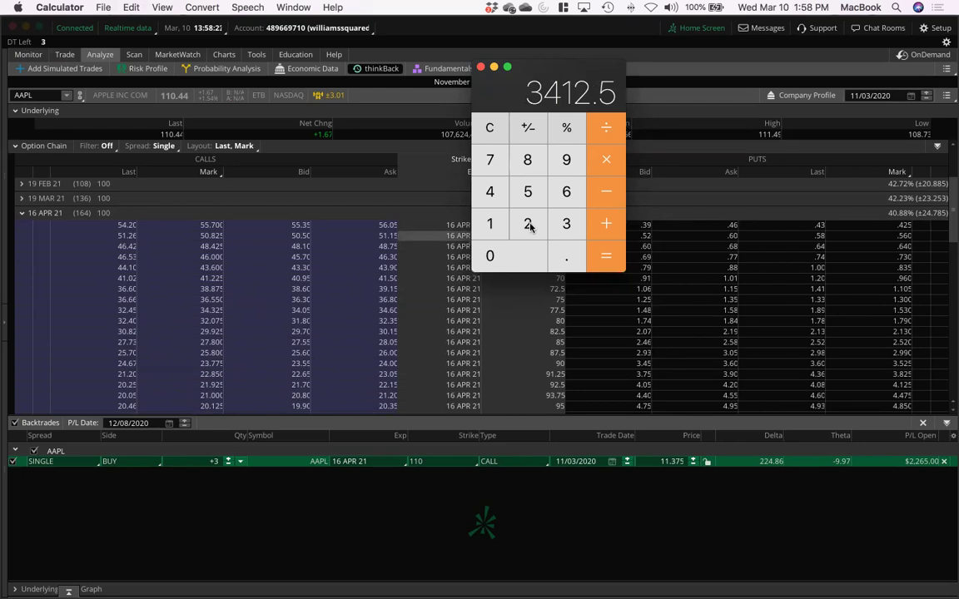
Switch back to thinkorswim, load X in thinkBack, and add a buy backtrade for its 16 APR 21 9 call.
{"action": "left_click", "coordinate": [33, 95]}
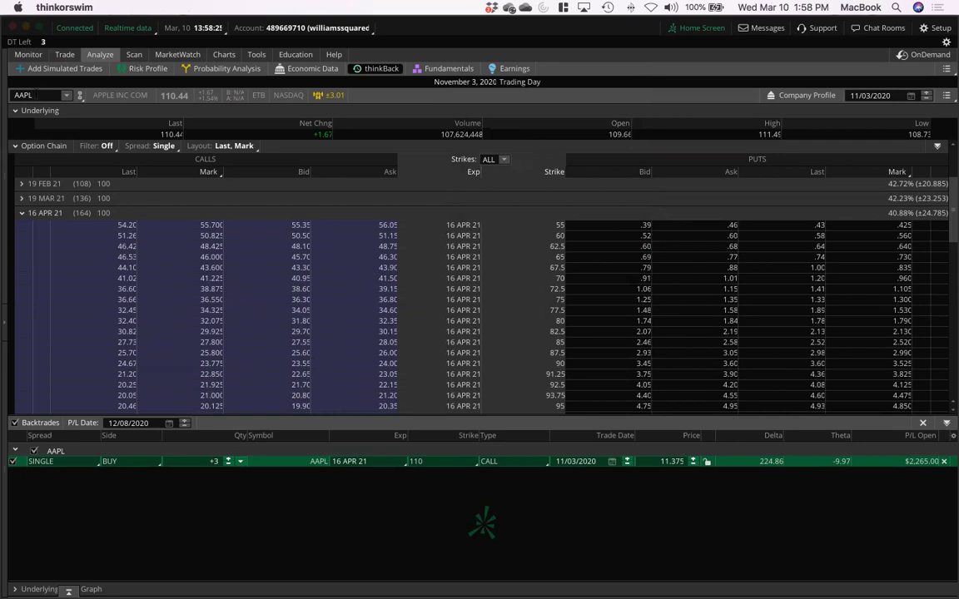
{"action": "left_click", "coordinate": [33, 95]}
{"action": "type", "text": "X"}
{"action": "key", "text": "Return"}
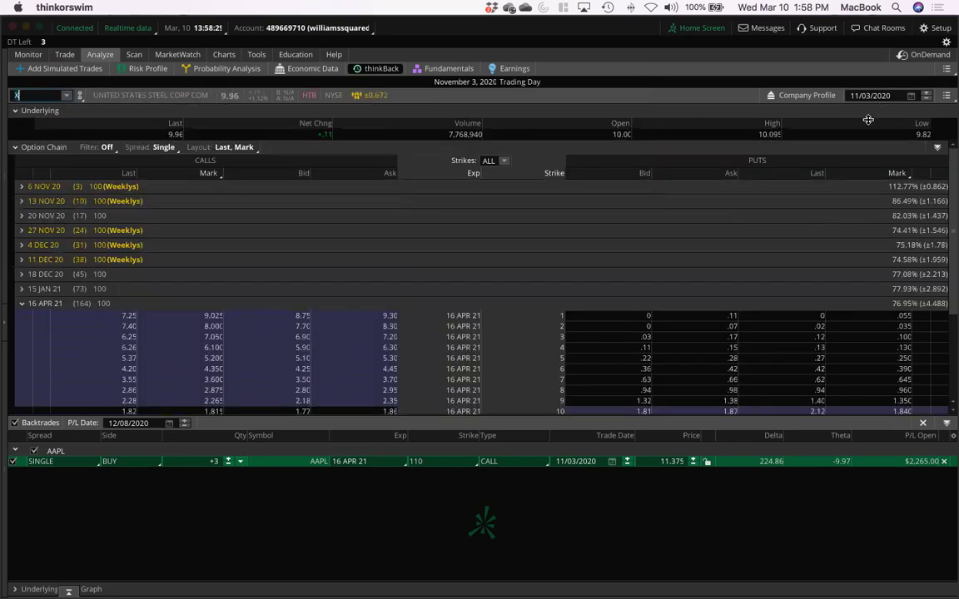
{"action": "scroll", "coordinate": [242, 334], "scroll_direction": "down", "scroll_amount": 4}
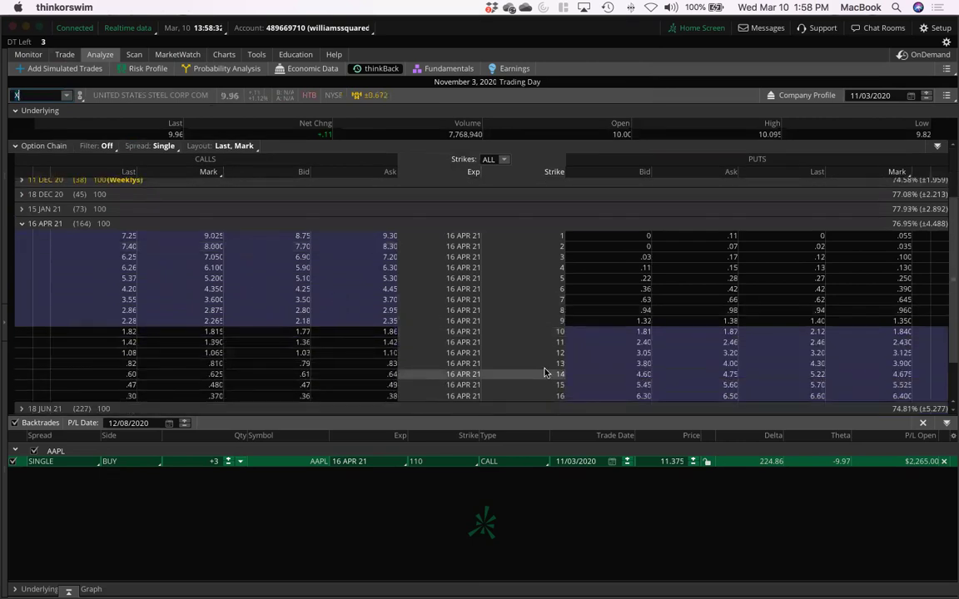
{"action": "left_click", "coordinate": [388, 324]}
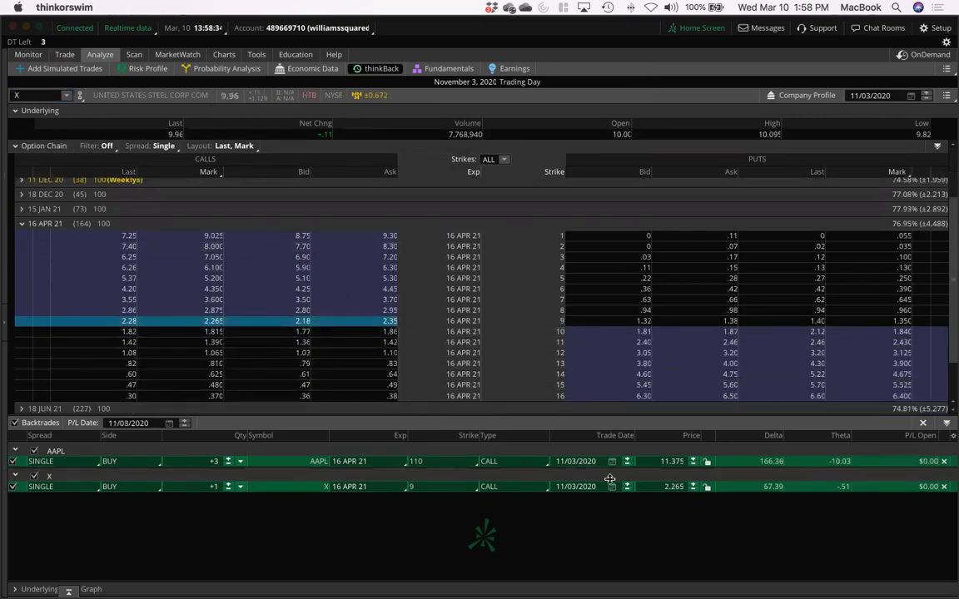
Set the X call backtrade's quantity to 3 contracts.
{"action": "left_click", "coordinate": [227, 484]}
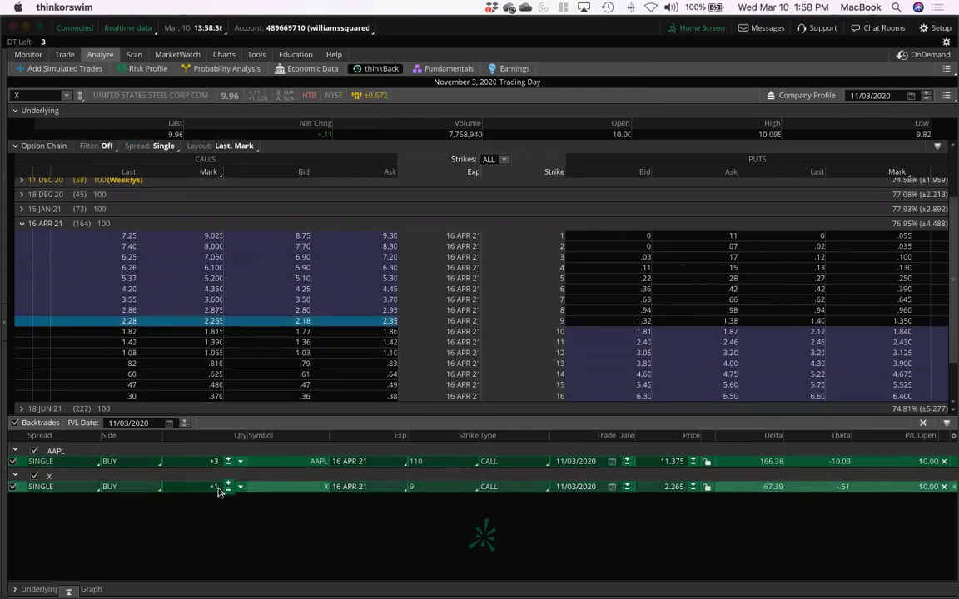
{"action": "left_click", "coordinate": [227, 483]}
{"action": "left_click", "coordinate": [227, 483]}
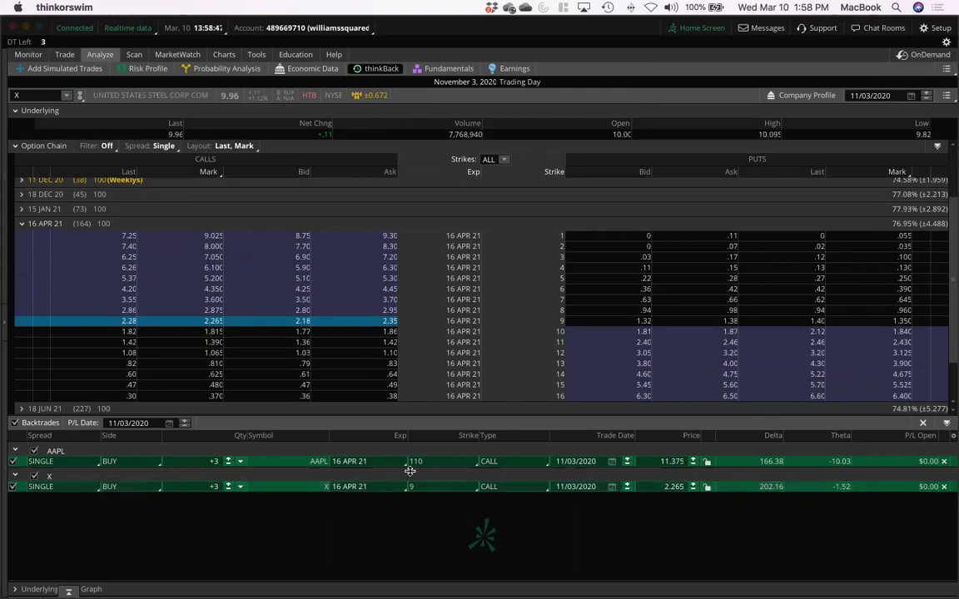
Switch to Calculator and divide 3000 by the X call's 2.265 price to size the position.
{"action": "key", "text": "super+Tab"}
{"action": "left_click", "coordinate": [489, 127]}
{"action": "left_click", "coordinate": [566, 223]}
{"action": "double_click", "coordinate": [542, 247]}
{"action": "left_click", "coordinate": [543, 247]}
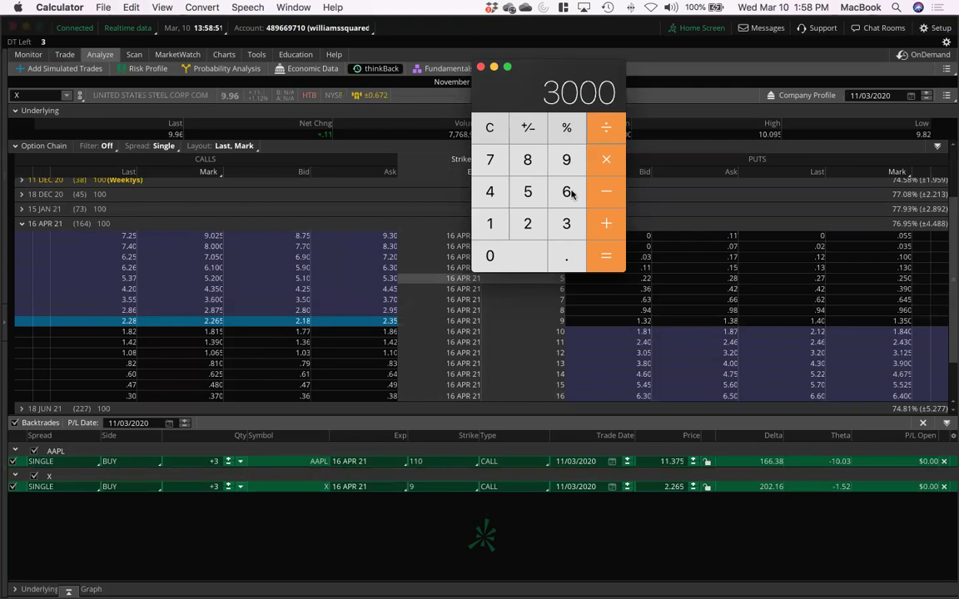
{"action": "left_click", "coordinate": [539, 235]}
{"action": "left_click", "coordinate": [565, 260]}
{"action": "left_click", "coordinate": [528, 222]}
{"action": "left_click", "coordinate": [562, 196]}
{"action": "left_click", "coordinate": [535, 199]}
{"action": "left_click", "coordinate": [614, 265]}
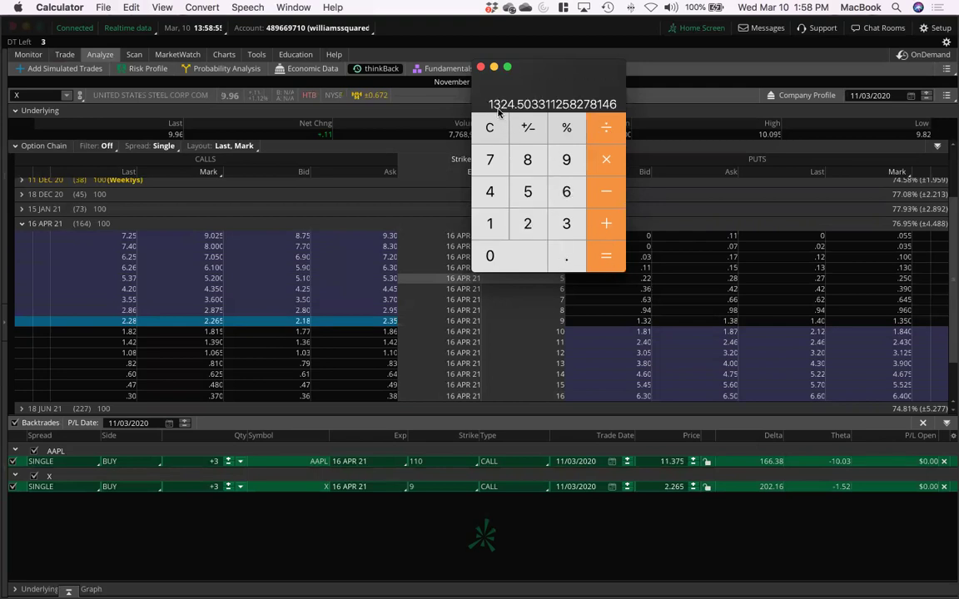
Switch back to thinkorswim and set the X call backtrade's quantity to 13 contracts.
{"action": "left_click", "coordinate": [197, 436]}
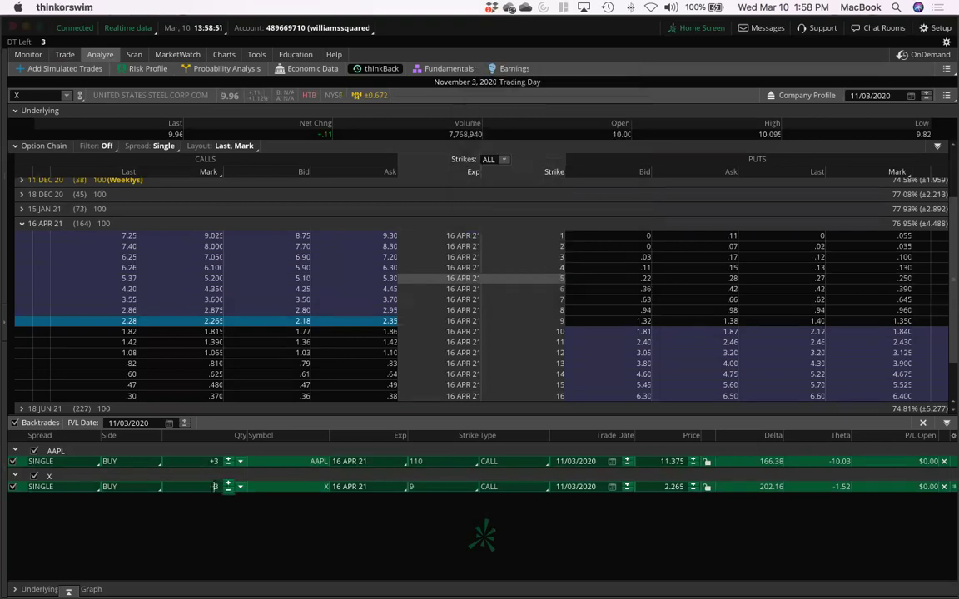
{"action": "scroll", "coordinate": [227, 486], "scroll_direction": "up", "scroll_amount": 10}
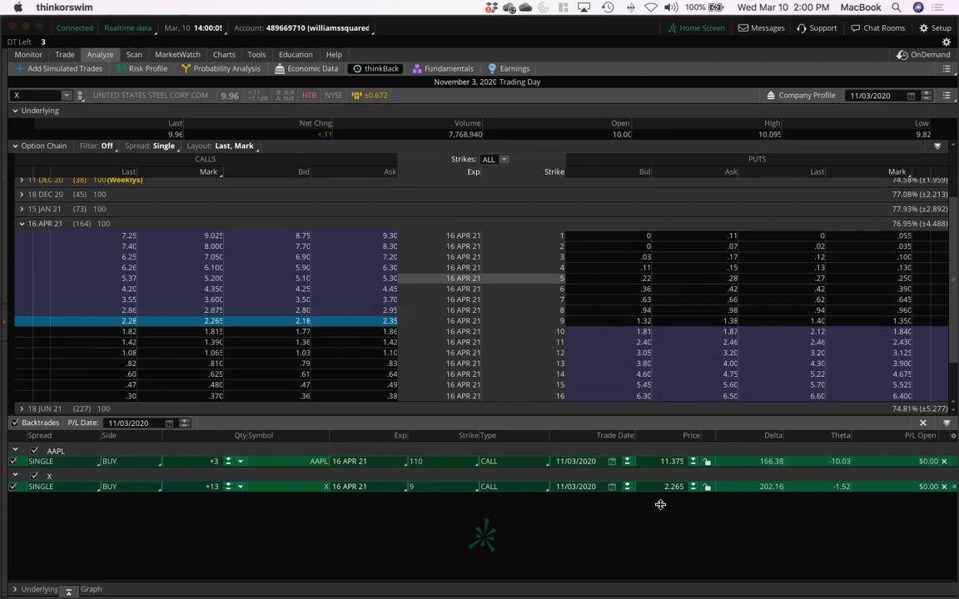
Open AAPL's one-year daily chart and examine the price action from October 2020 through March 2021 up close.
{"action": "left_click", "coordinate": [223, 55]}
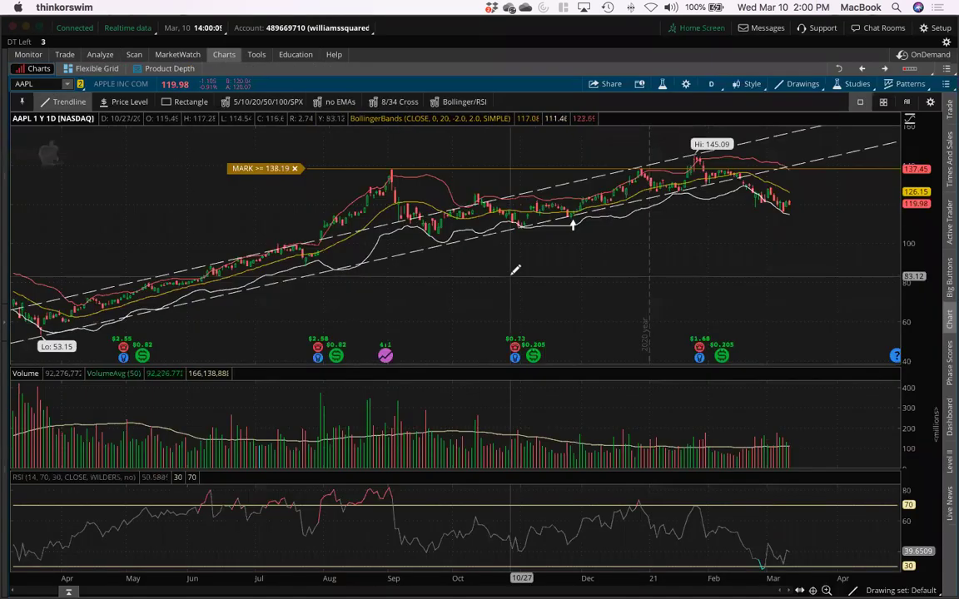
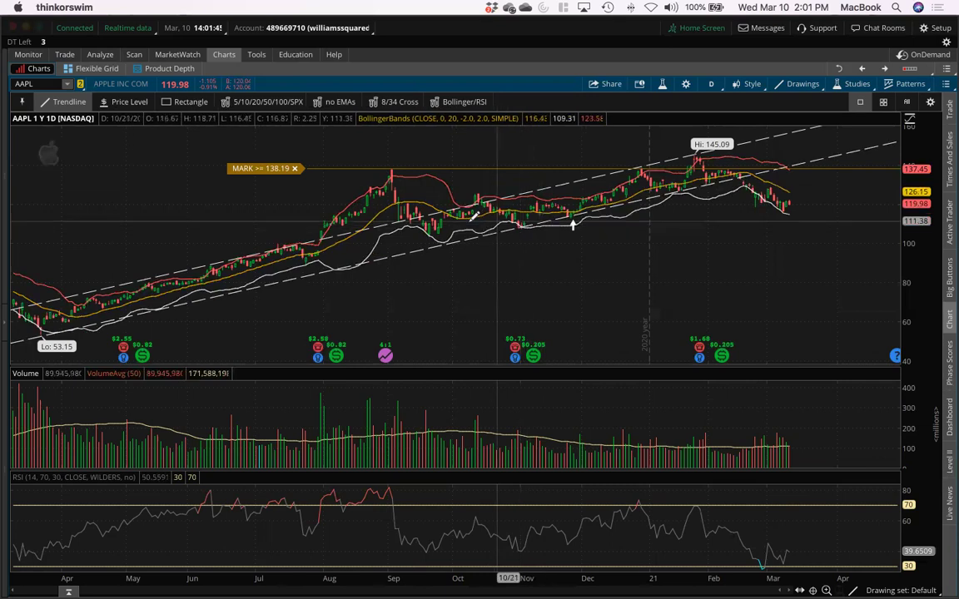
{"action": "left_click_drag", "start_coordinate": [468, 218], "coordinate": [760, 242]}
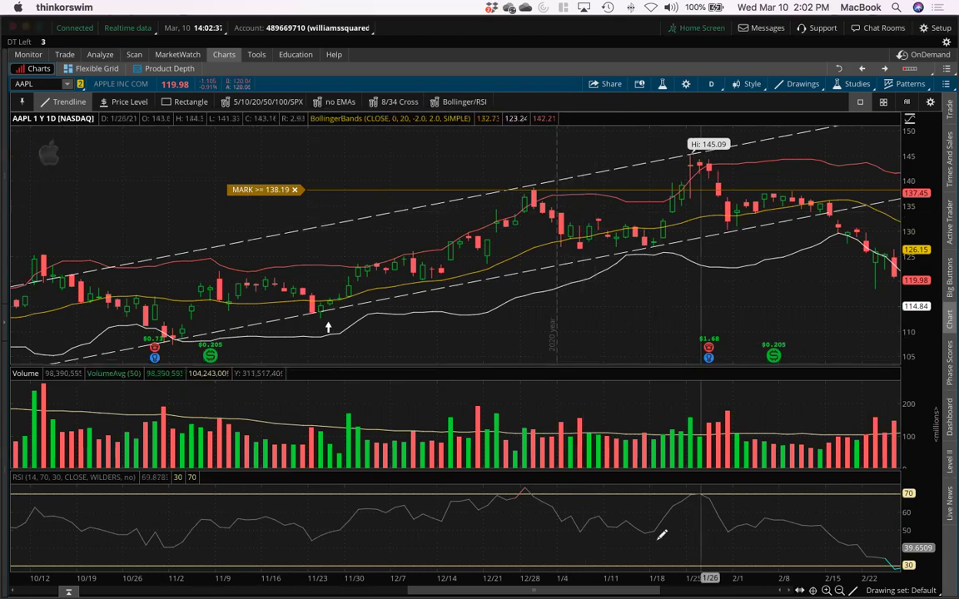
{"action": "scroll", "coordinate": [454, 324], "scroll_direction": "right", "scroll_amount": 10}
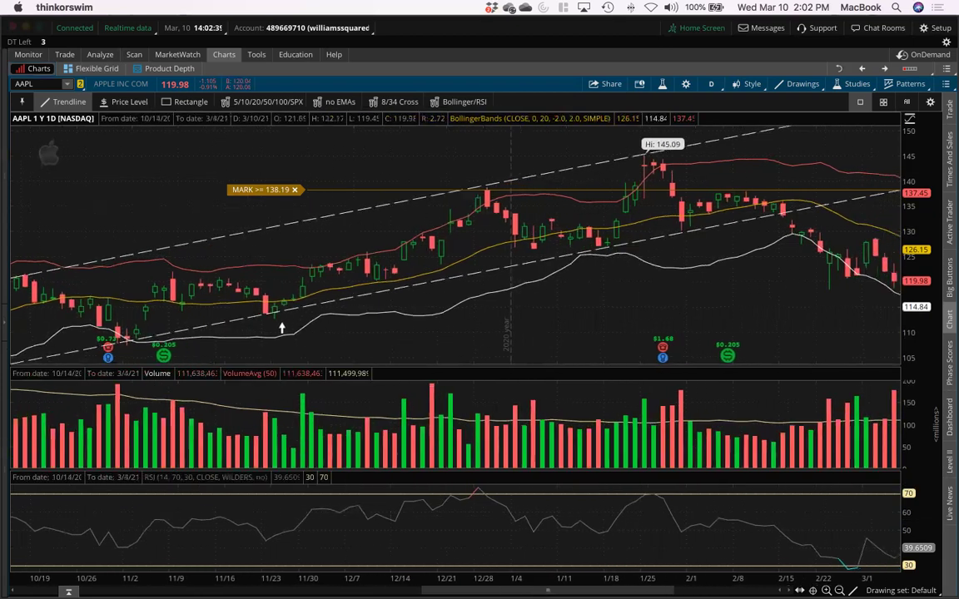
{"action": "scroll", "coordinate": [634, 522], "scroll_direction": "left", "scroll_amount": 5}
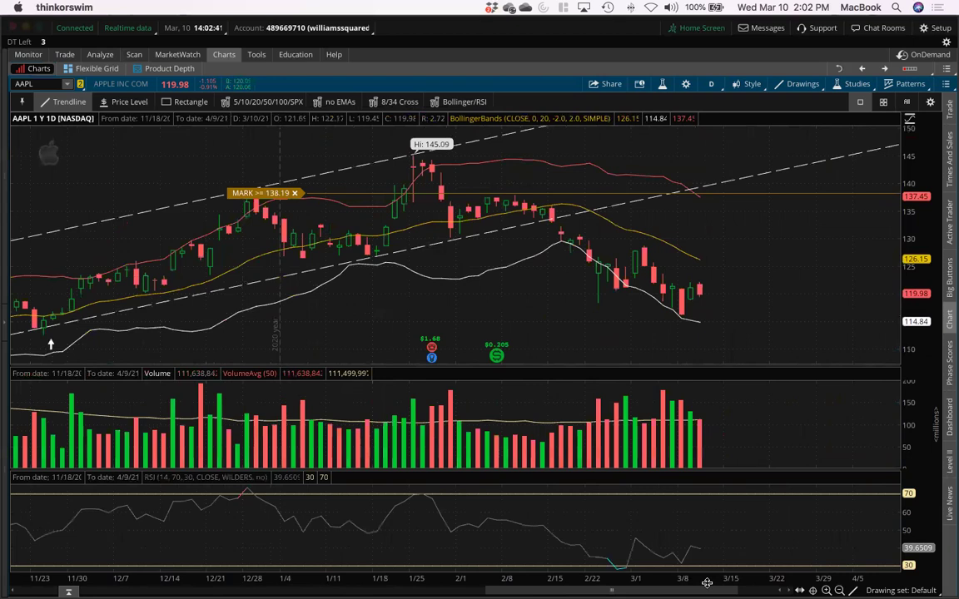